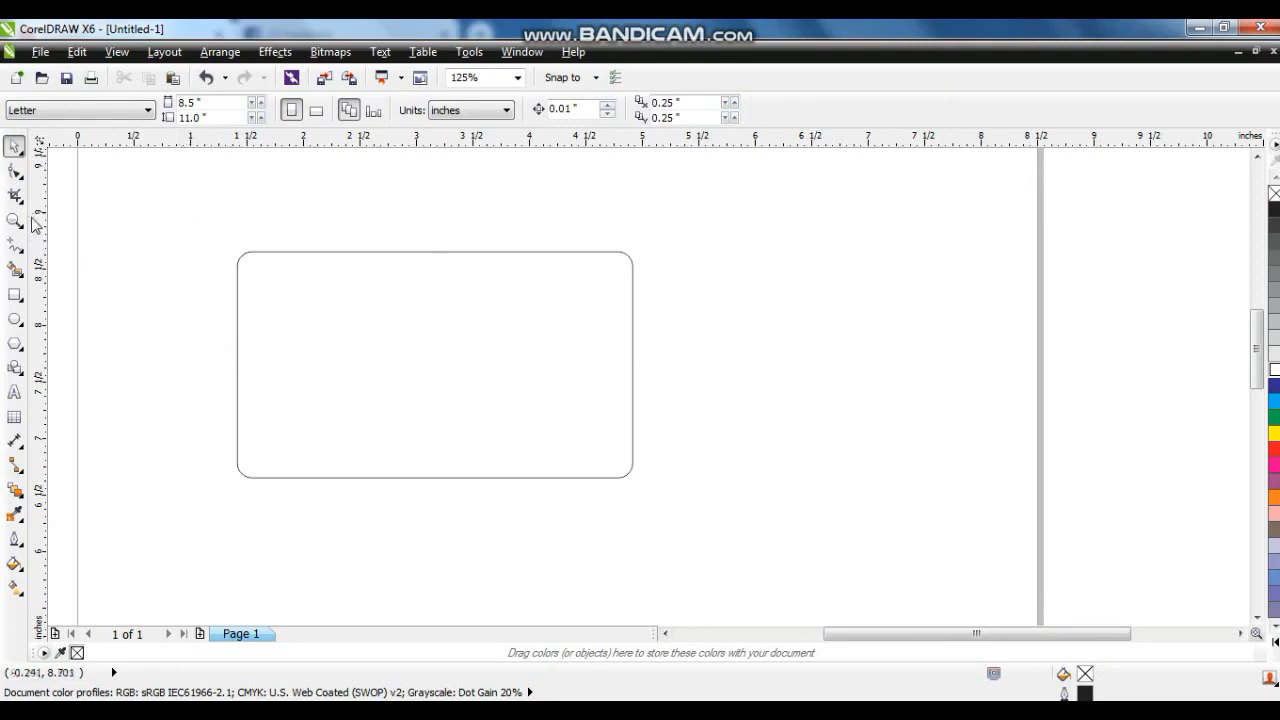
Draw a closed four-point freehand outline about 2.2 inches tall, tapering to a point above the card's top edge near its left side
{"action": "left_click_drag", "start_coordinate": [165, 183], "coordinate": [726, 517]}
{"action": "left_click", "coordinate": [15, 252]}
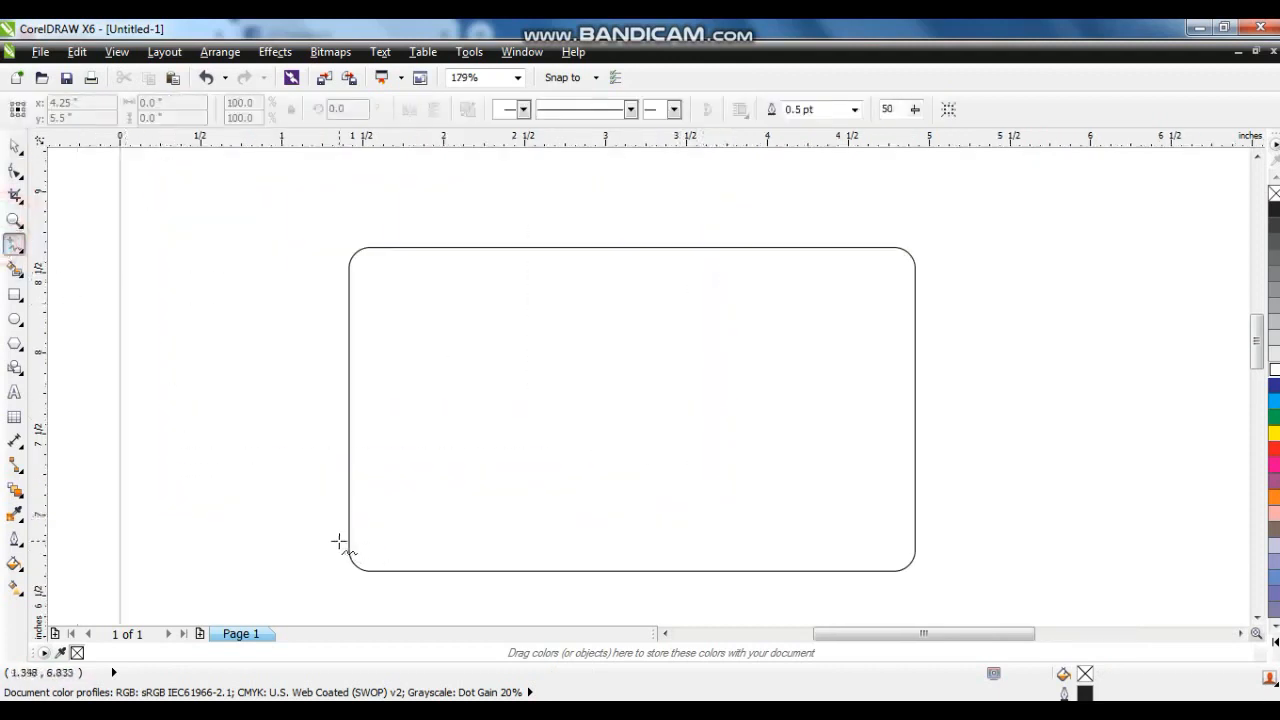
{"action": "left_click", "coordinate": [339, 541]}
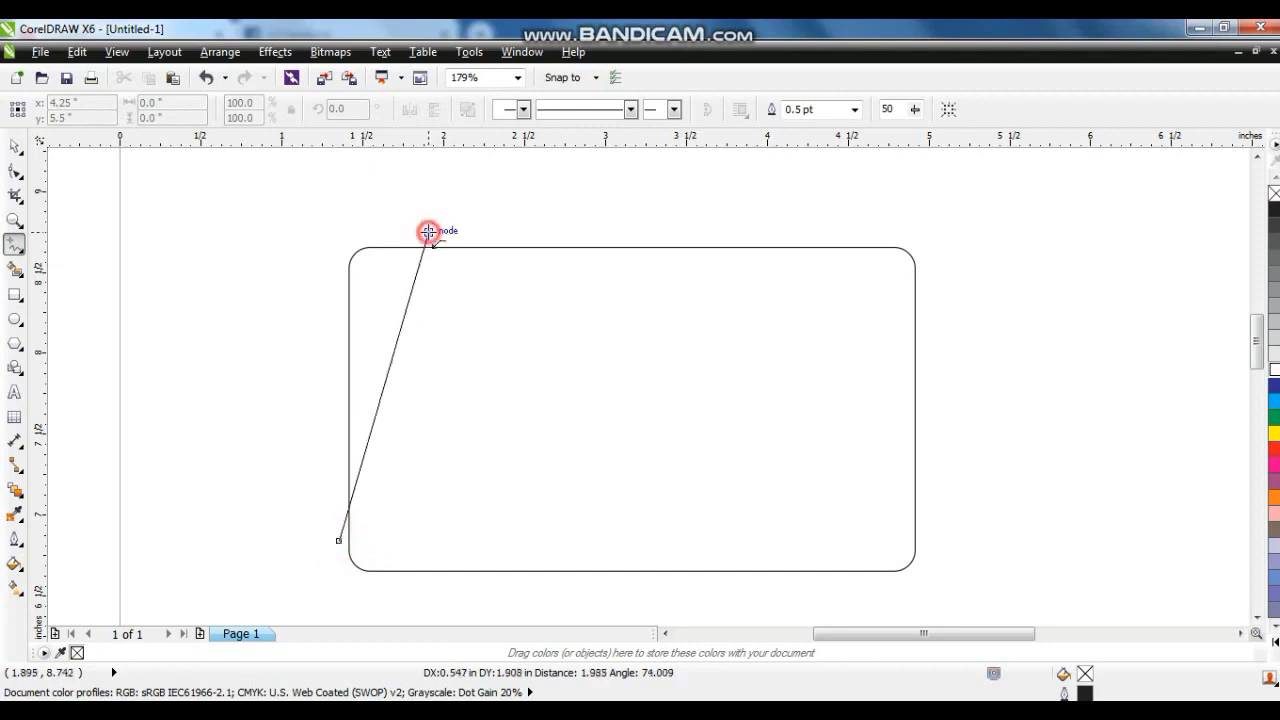
{"action": "left_click", "coordinate": [428, 233]}
{"action": "left_click", "coordinate": [383, 583]}
{"action": "left_click", "coordinate": [351, 579]}
{"action": "left_click", "coordinate": [339, 541]}
Convert all segments of the tapered outline to curves and bow both long sides to the right into a crescent
{"action": "left_click", "coordinate": [15, 170]}
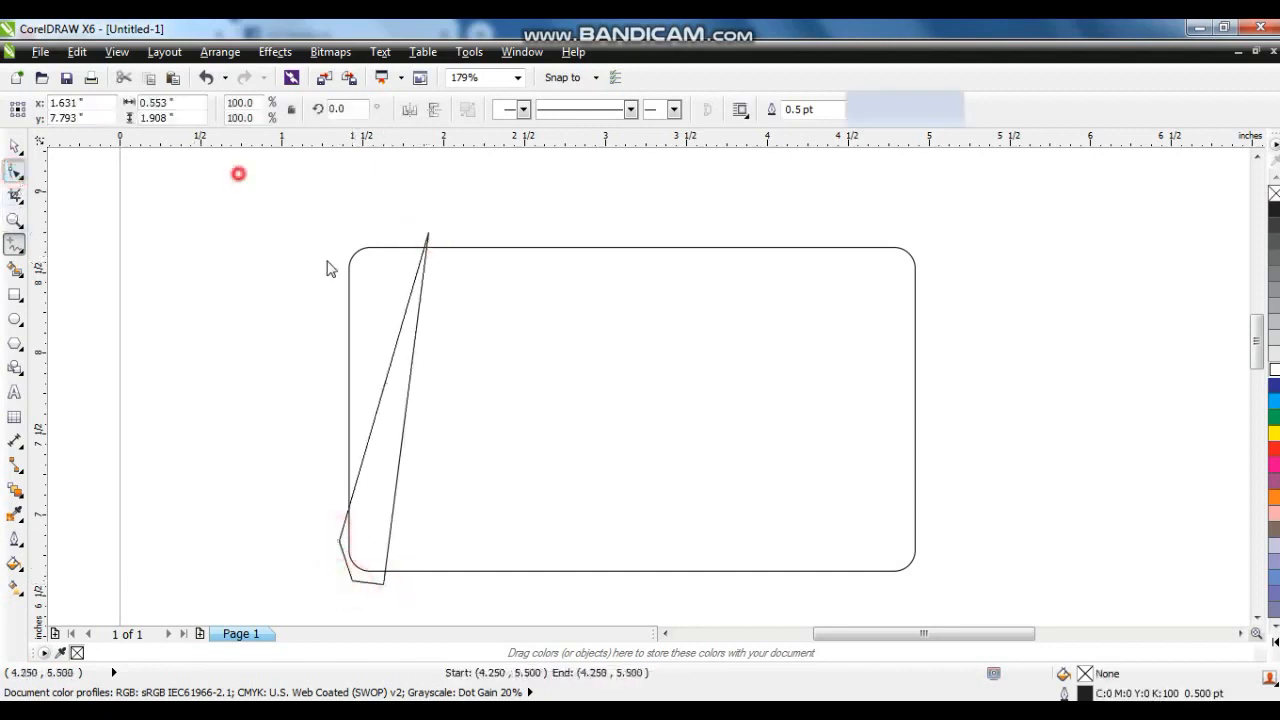
{"action": "left_click", "coordinate": [409, 358]}
{"action": "left_click_drag", "start_coordinate": [178, 184], "coordinate": [526, 603]}
{"action": "left_click", "coordinate": [261, 110]}
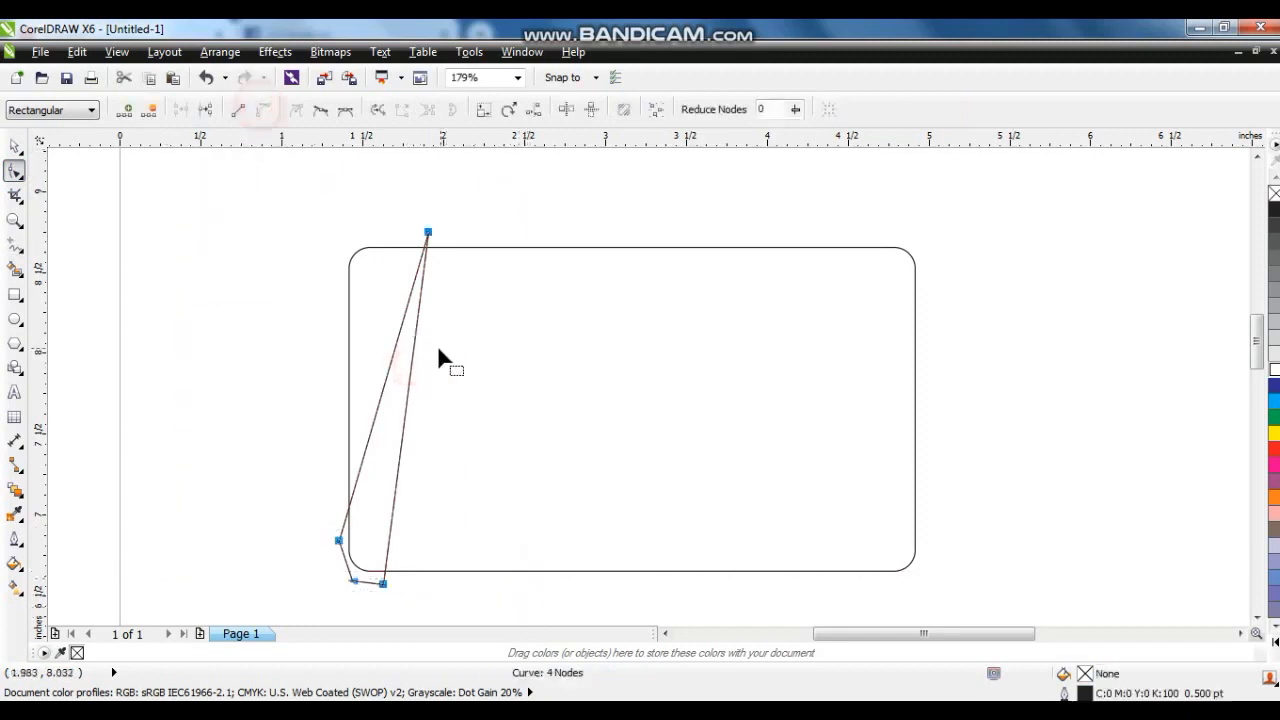
{"action": "left_click_drag", "start_coordinate": [412, 378], "coordinate": [430, 421]}
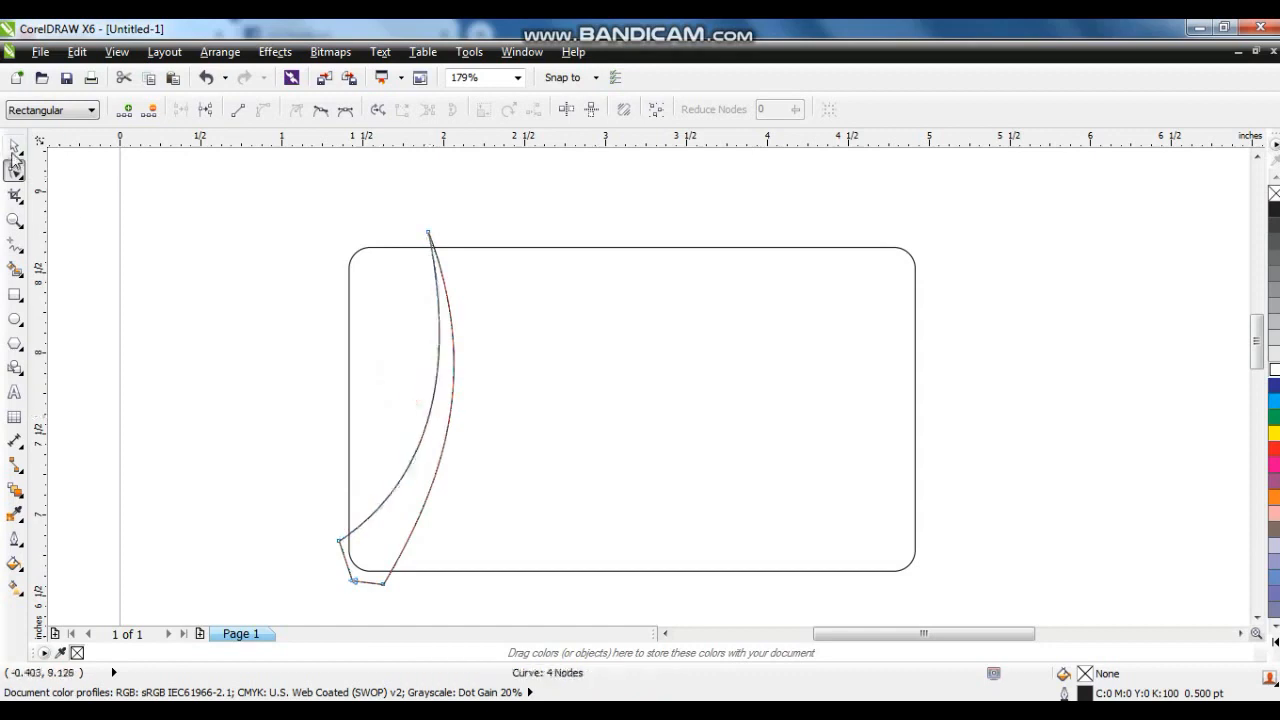
Stretch the crescent horizontally to about 0.745 inches wide, keeping its left side in place
{"action": "left_click", "coordinate": [14, 148]}
{"action": "left_click", "coordinate": [156, 316]}
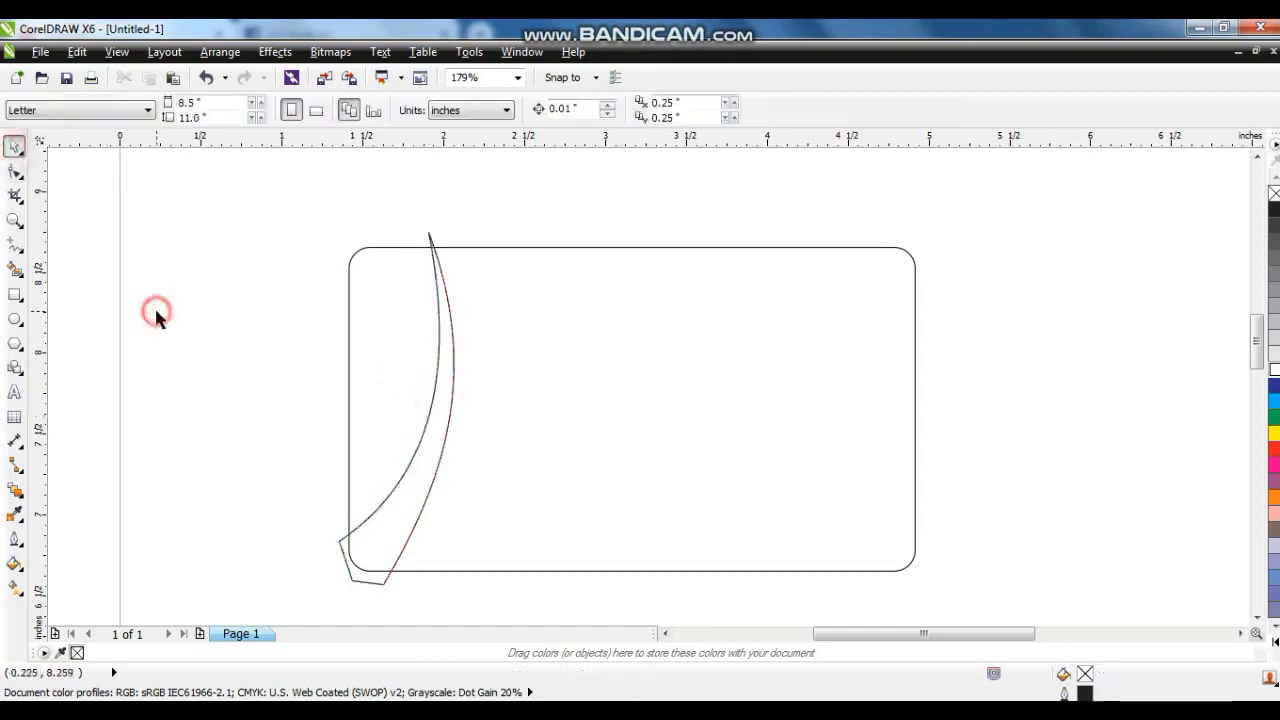
{"action": "left_click", "coordinate": [452, 343]}
{"action": "left_click_drag", "start_coordinate": [465, 407], "coordinate": [467, 408]}
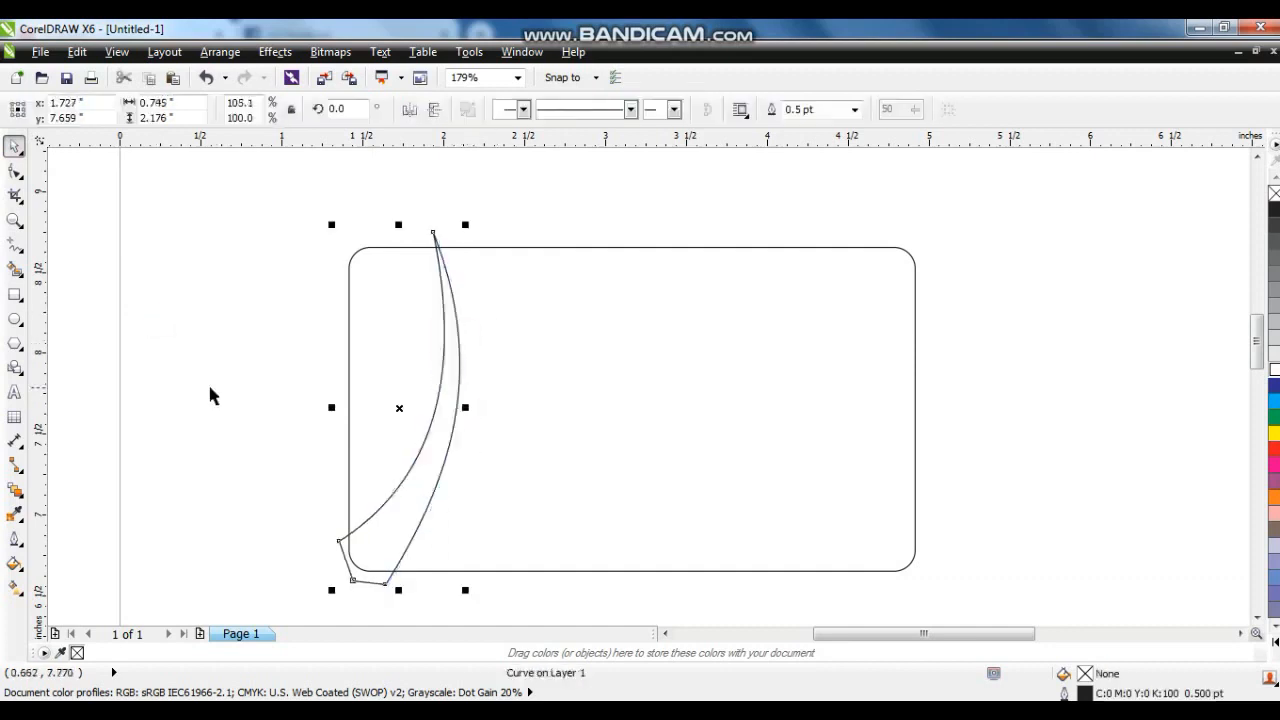
{"action": "left_click", "coordinate": [214, 384]}
Draw a second closed four-sided strip about 2.15 inches tall, overlapping the crescent and extending past the card's top and bottom edges
{"action": "left_click", "coordinate": [15, 245]}
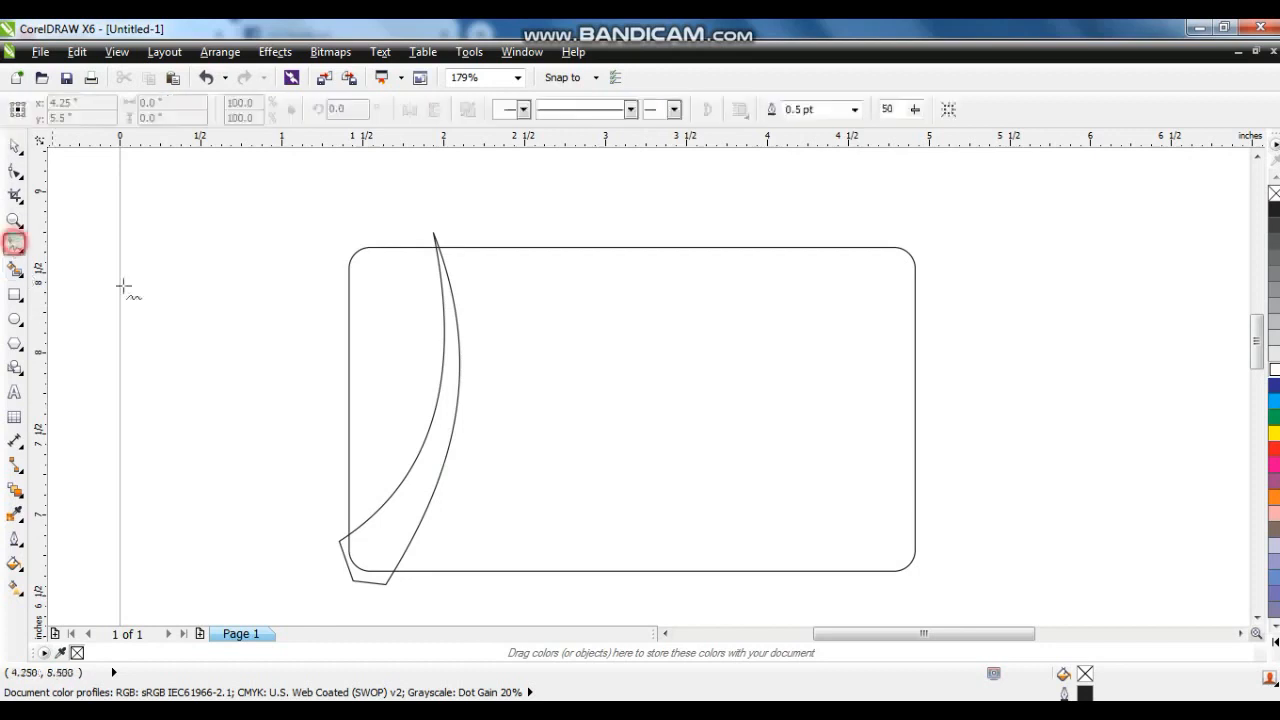
{"action": "mouse_move", "coordinate": [420, 237]}
{"action": "left_mouse_down"}
{"action": "mouse_move", "coordinate": [400, 510]}
{"action": "mouse_move", "coordinate": [429, 582]}
{"action": "mouse_move", "coordinate": [377, 589]}
{"action": "left_mouse_up"}
{"action": "key", "text": "F10"}
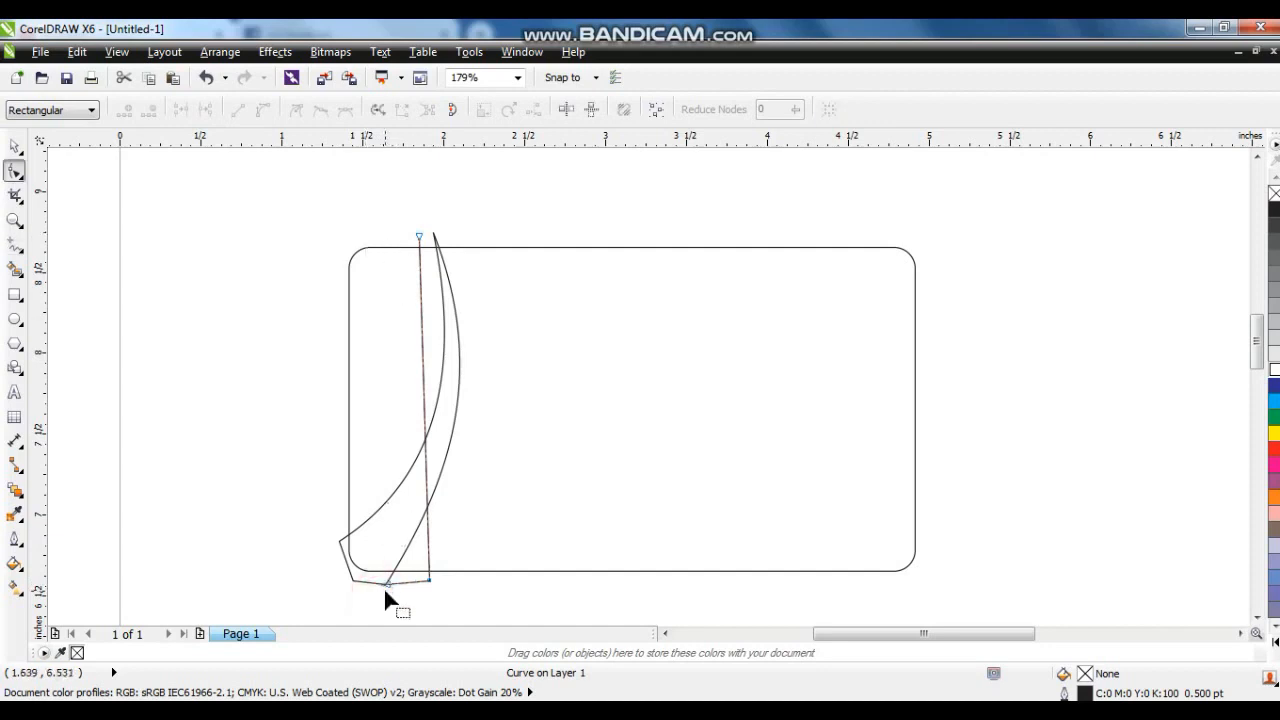
{"action": "left_click", "coordinate": [15, 245]}
{"action": "left_click_drag", "start_coordinate": [385, 582], "coordinate": [408, 235]}
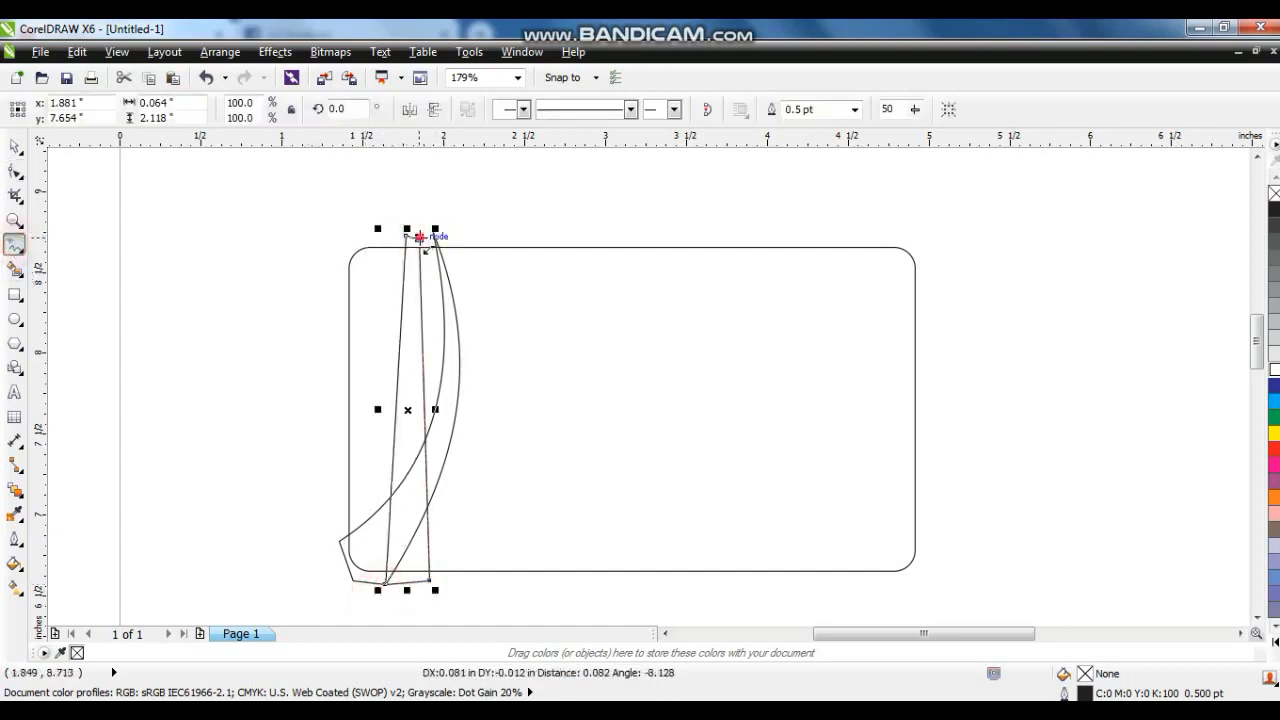
Convert the second strip's segments to curves and bend its right side into an S-curve
{"action": "left_click", "coordinate": [14, 172]}
{"action": "left_click_drag", "start_coordinate": [197, 180], "coordinate": [424, 591]}
{"action": "left_click", "coordinate": [262, 110]}
{"action": "left_click", "coordinate": [363, 216]}
{"action": "left_click", "coordinate": [414, 208]}
{"action": "left_click_drag", "start_coordinate": [426, 352], "coordinate": [462, 357]}
{"action": "left_click_drag", "start_coordinate": [426, 469], "coordinate": [373, 447]}
{"action": "left_click_drag", "start_coordinate": [459, 352], "coordinate": [472, 376]}
{"action": "left_click_drag", "start_coordinate": [376, 451], "coordinate": [364, 440]}
Bend the second strip's left side into an S-curve that follows its right side, then deselect it
{"action": "left_click_drag", "start_coordinate": [329, 580], "coordinate": [414, 608]}
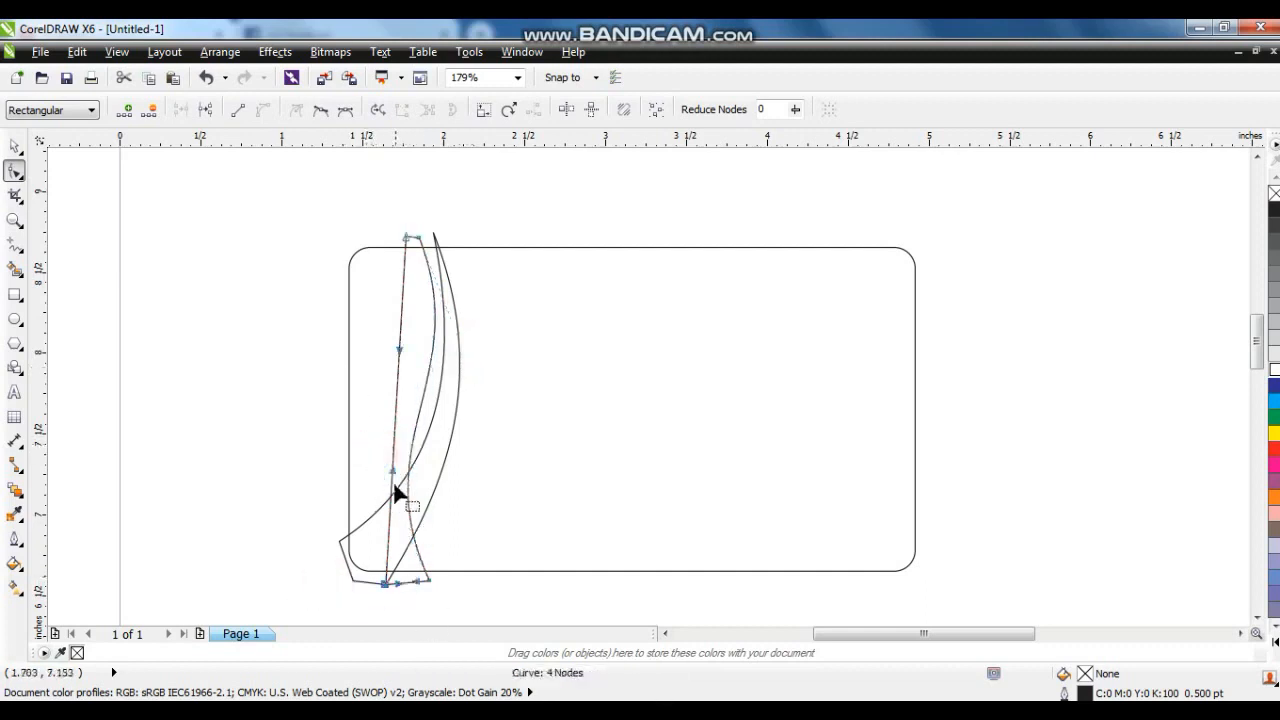
{"action": "left_click_drag", "start_coordinate": [390, 467], "coordinate": [326, 437]}
{"action": "left_click", "coordinate": [397, 346]}
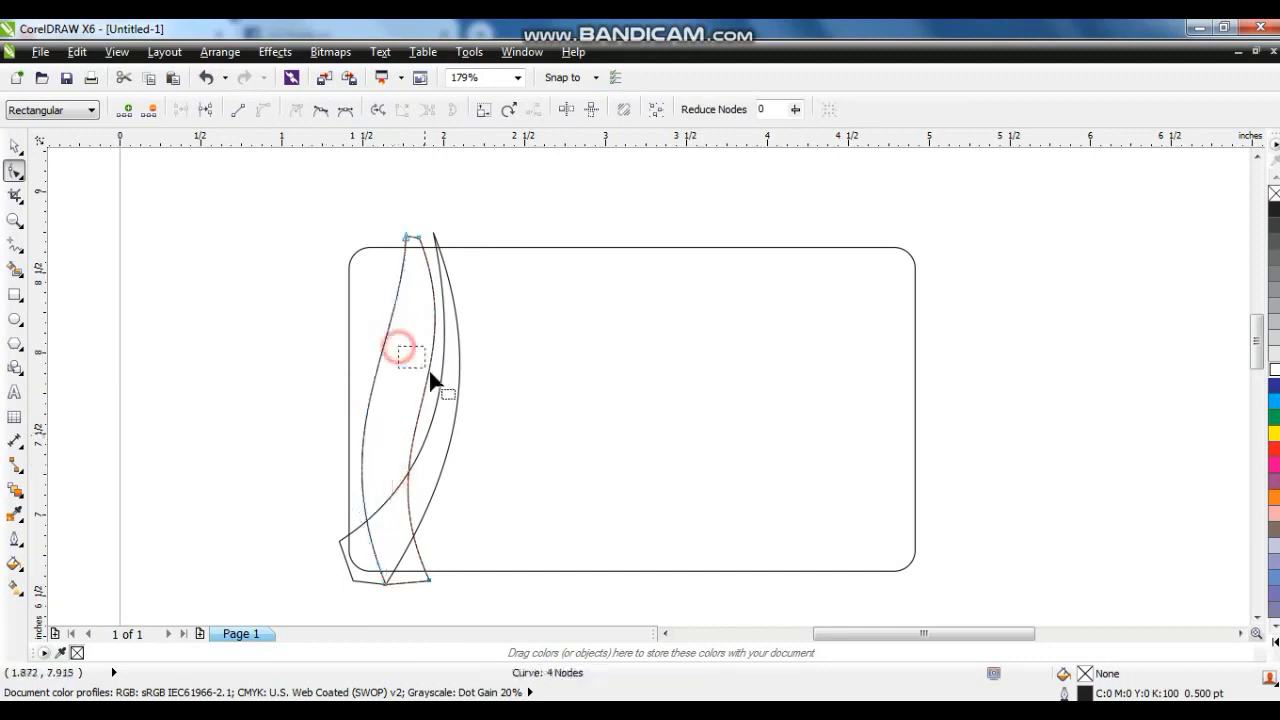
{"action": "left_click_drag", "start_coordinate": [360, 211], "coordinate": [418, 286]}
{"action": "left_click_drag", "start_coordinate": [400, 353], "coordinate": [476, 401]}
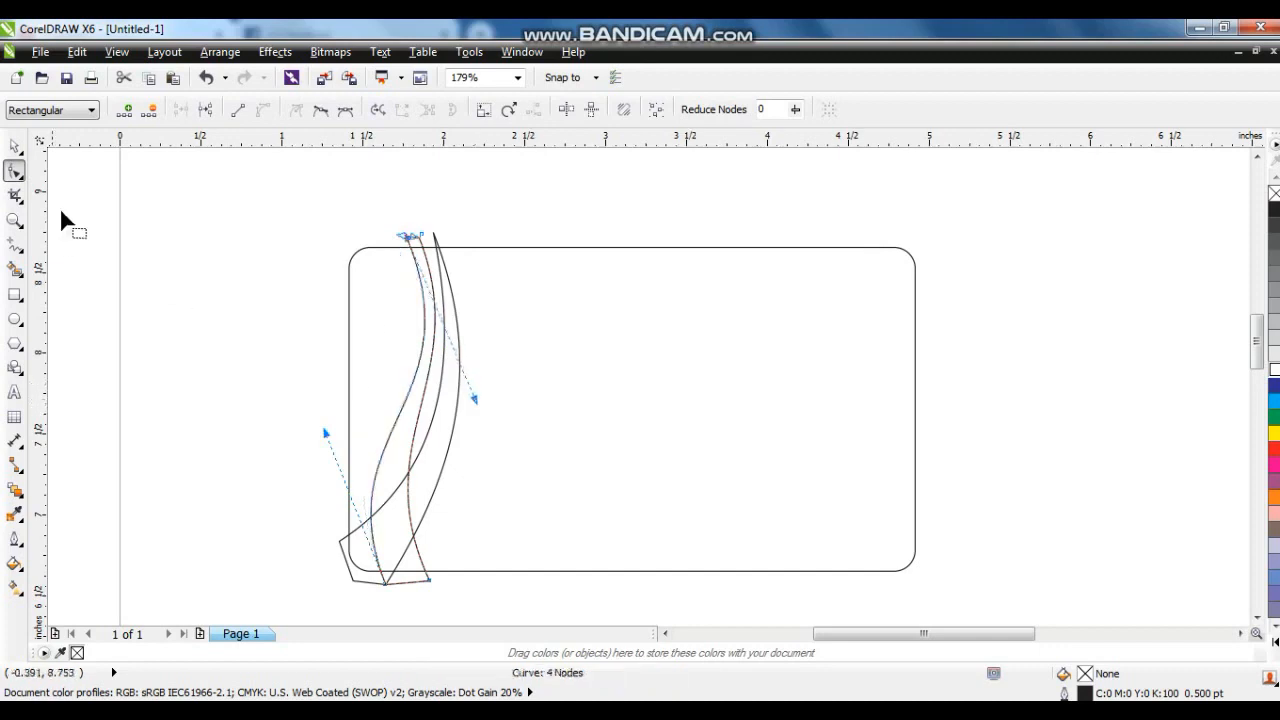
{"action": "left_click", "coordinate": [14, 150]}
{"action": "left_click", "coordinate": [151, 285]}
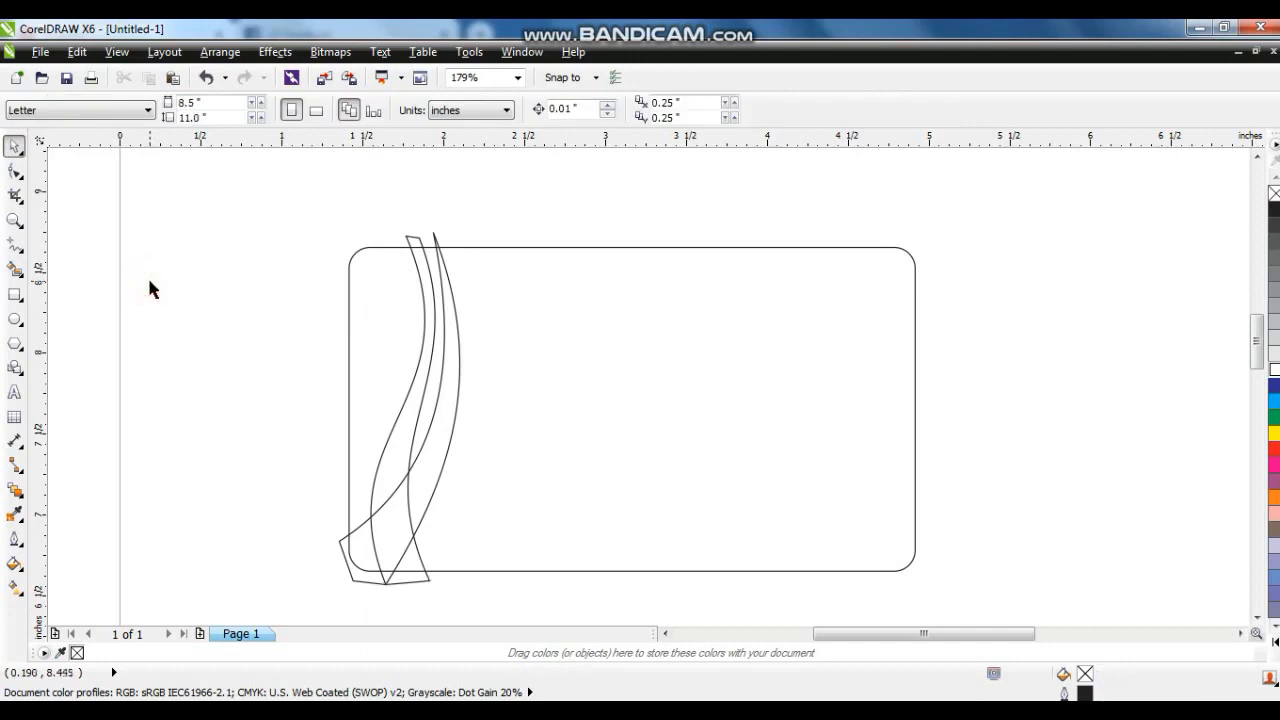
Draw a third closed, narrow strip about 2.13 inches tall from the card's top-left corner to the base of the other shapes
{"action": "left_click", "coordinate": [14, 244]}
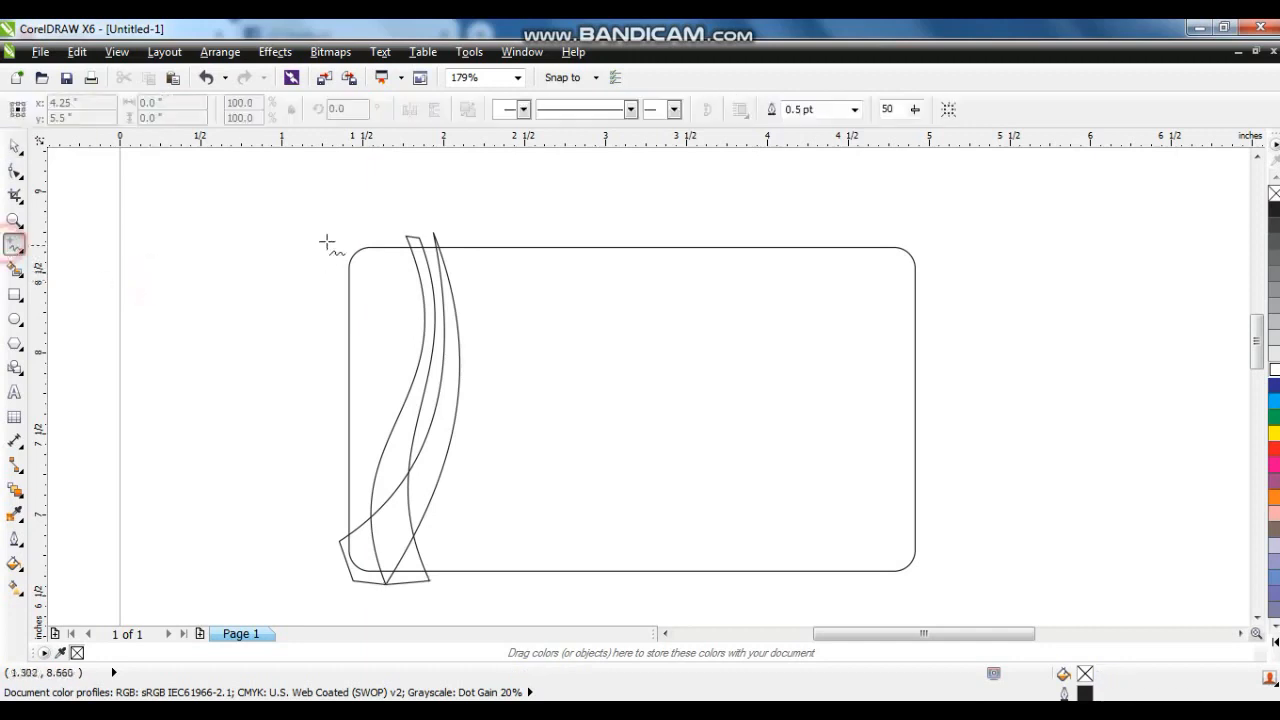
{"action": "left_click", "coordinate": [380, 238]}
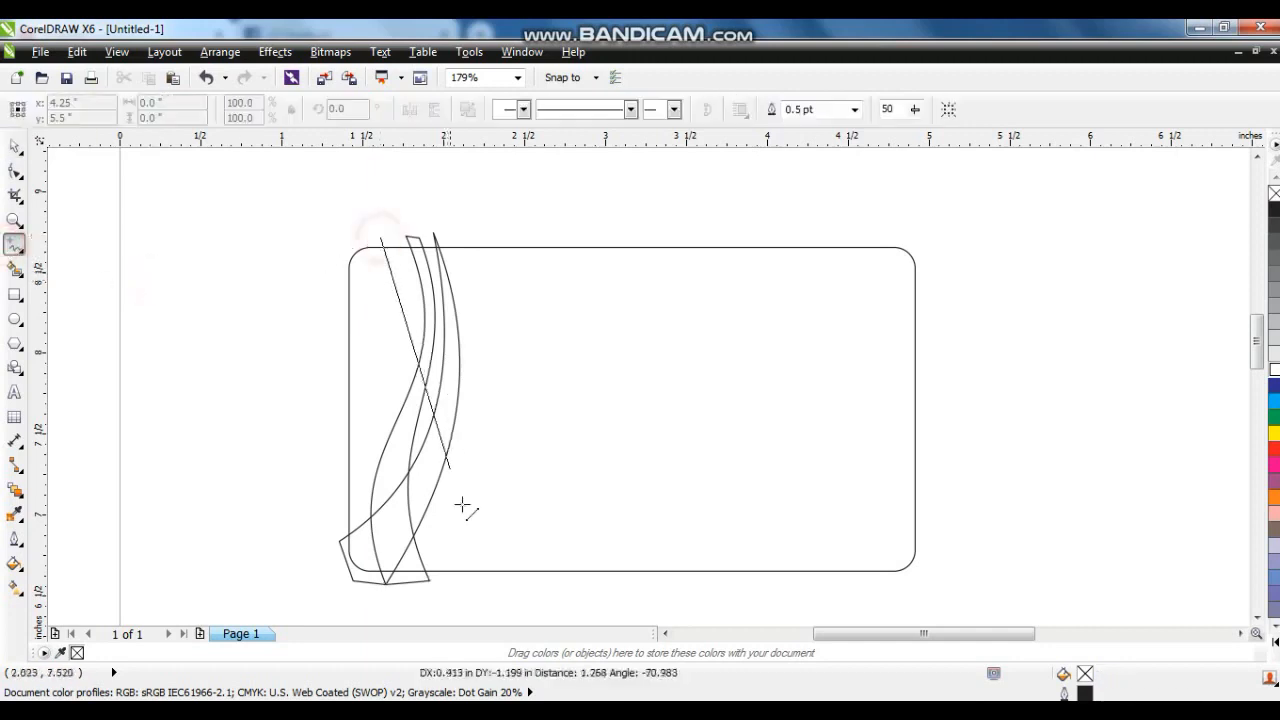
{"action": "left_click", "coordinate": [408, 578]}
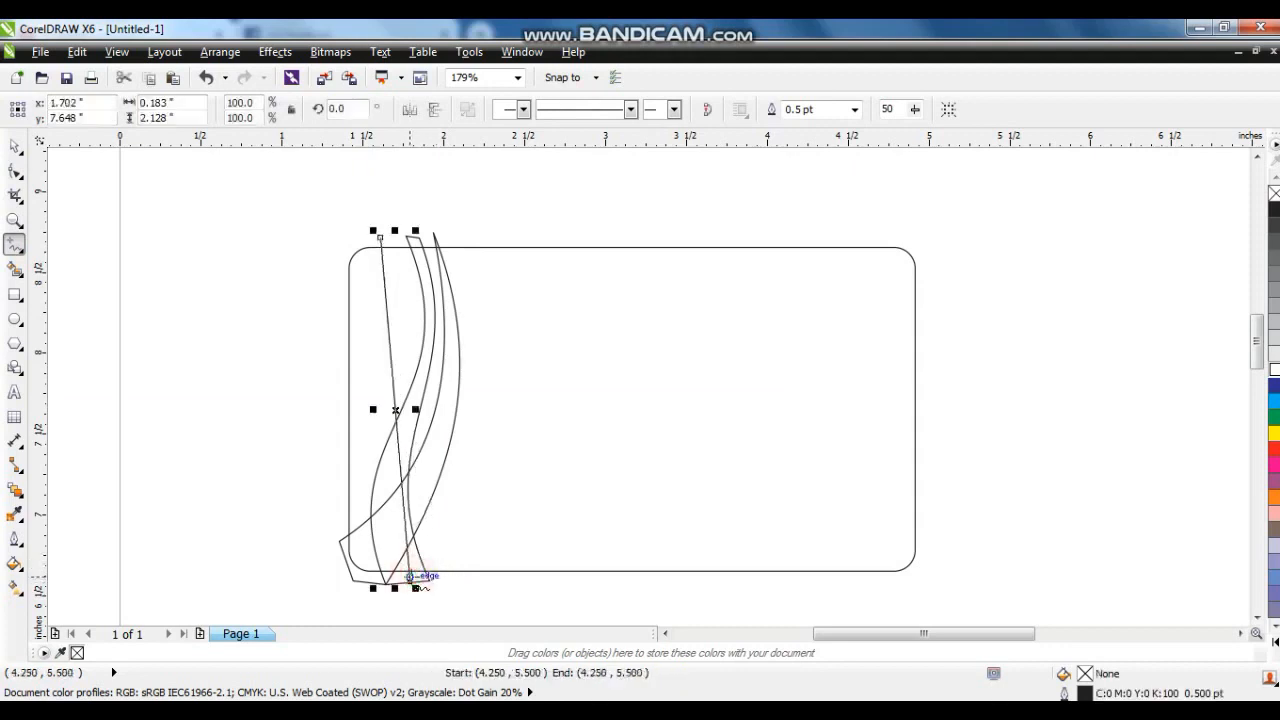
{"action": "left_click", "coordinate": [400, 580]}
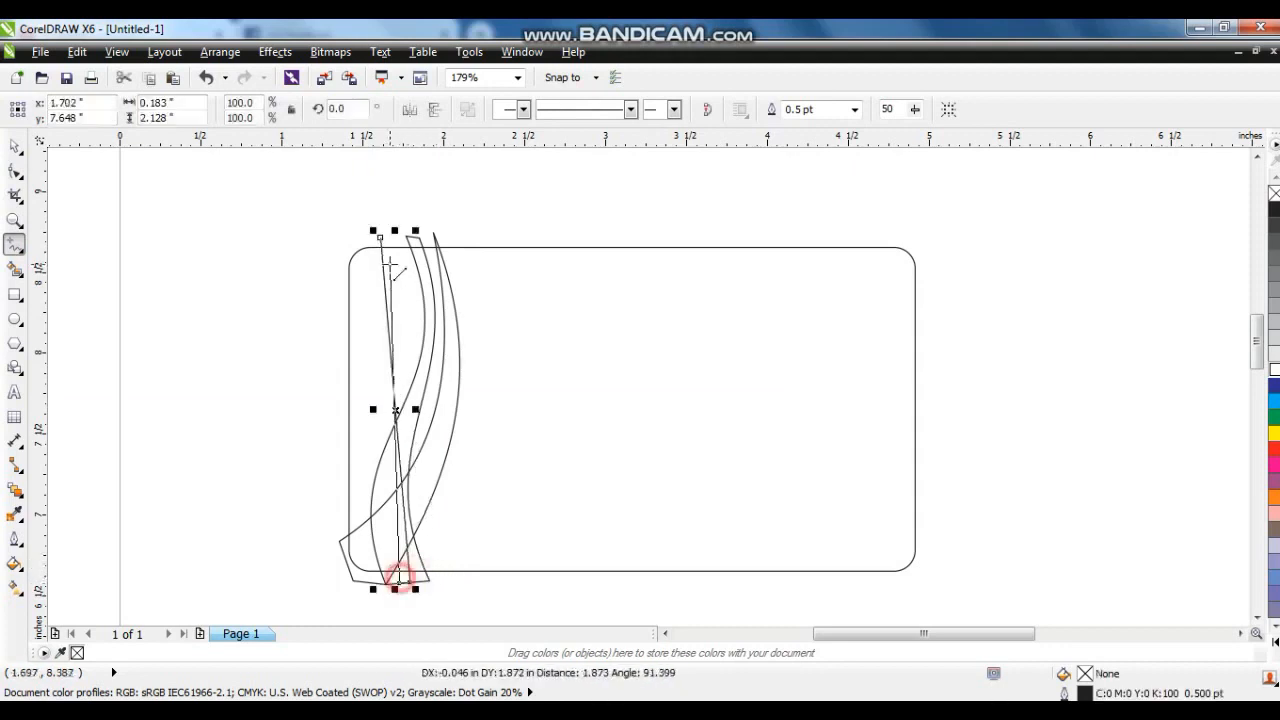
{"action": "left_click", "coordinate": [376, 240]}
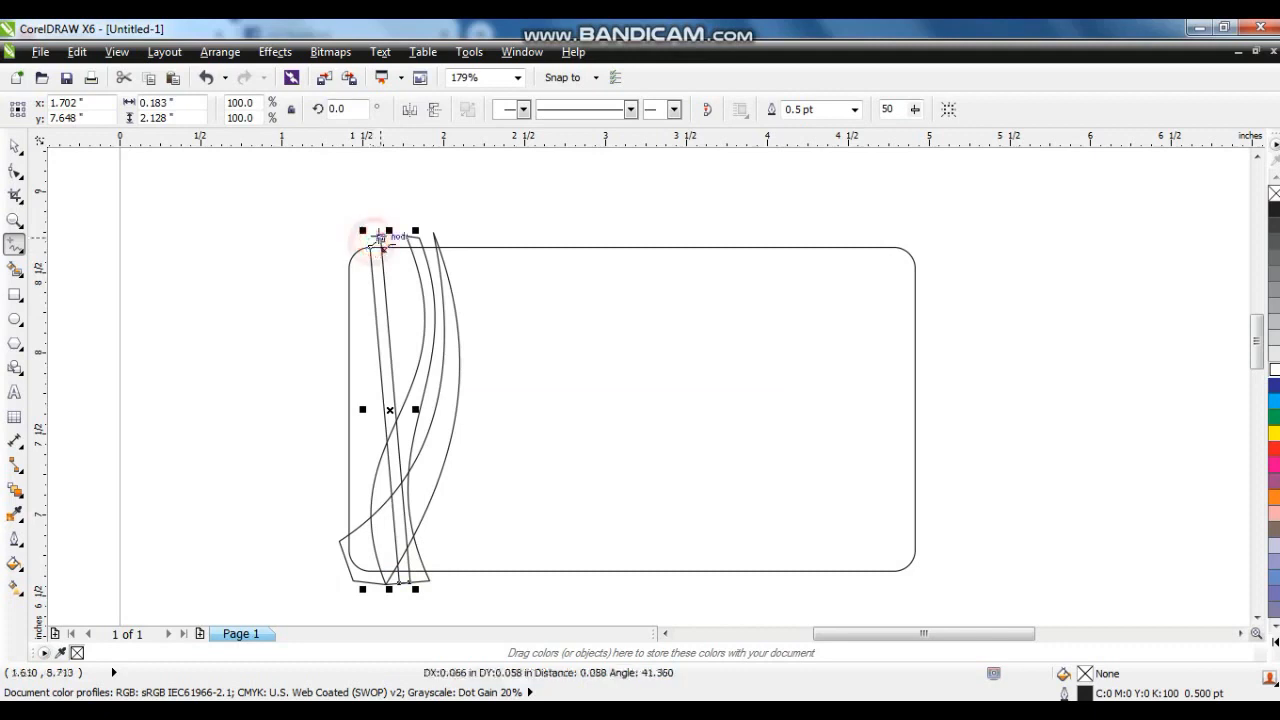
Raise the narrow strip's top nodes slightly and convert all its segments to curves
{"action": "left_click", "coordinate": [15, 171]}
{"action": "left_click_drag", "start_coordinate": [300, 226], "coordinate": [389, 268]}
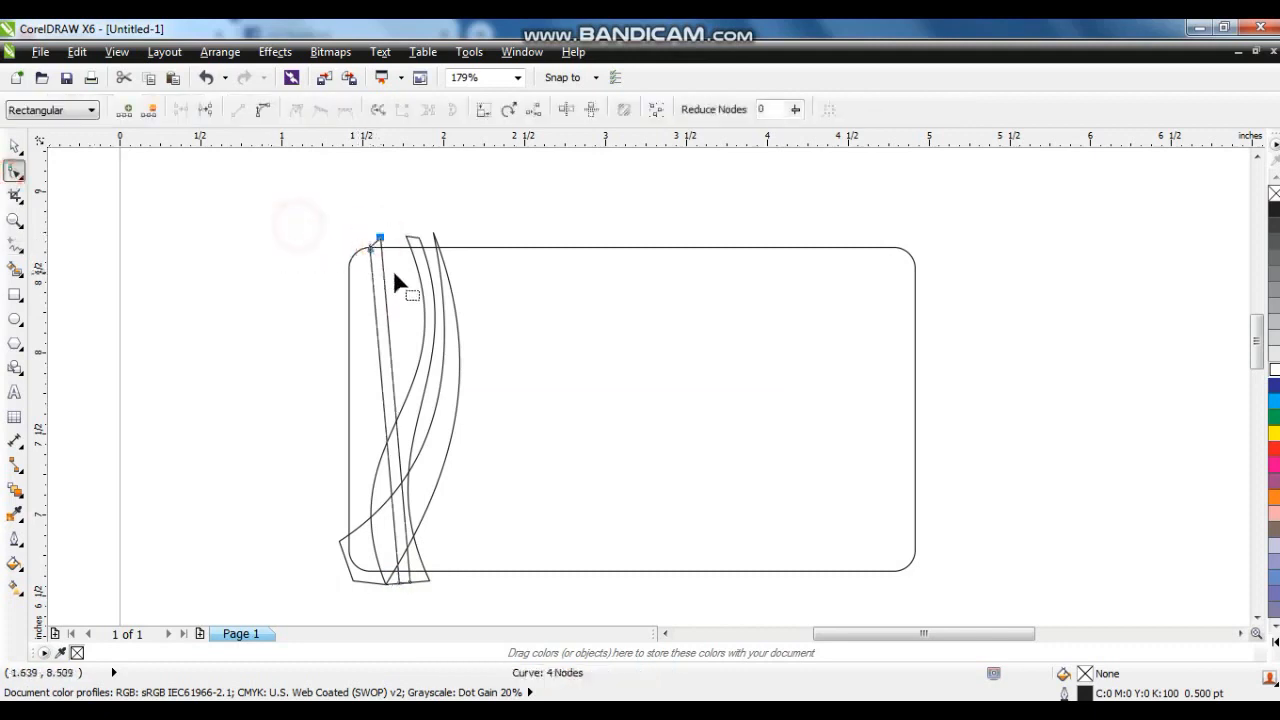
{"action": "left_click_drag", "start_coordinate": [281, 185], "coordinate": [421, 519]}
{"action": "left_click", "coordinate": [259, 110]}
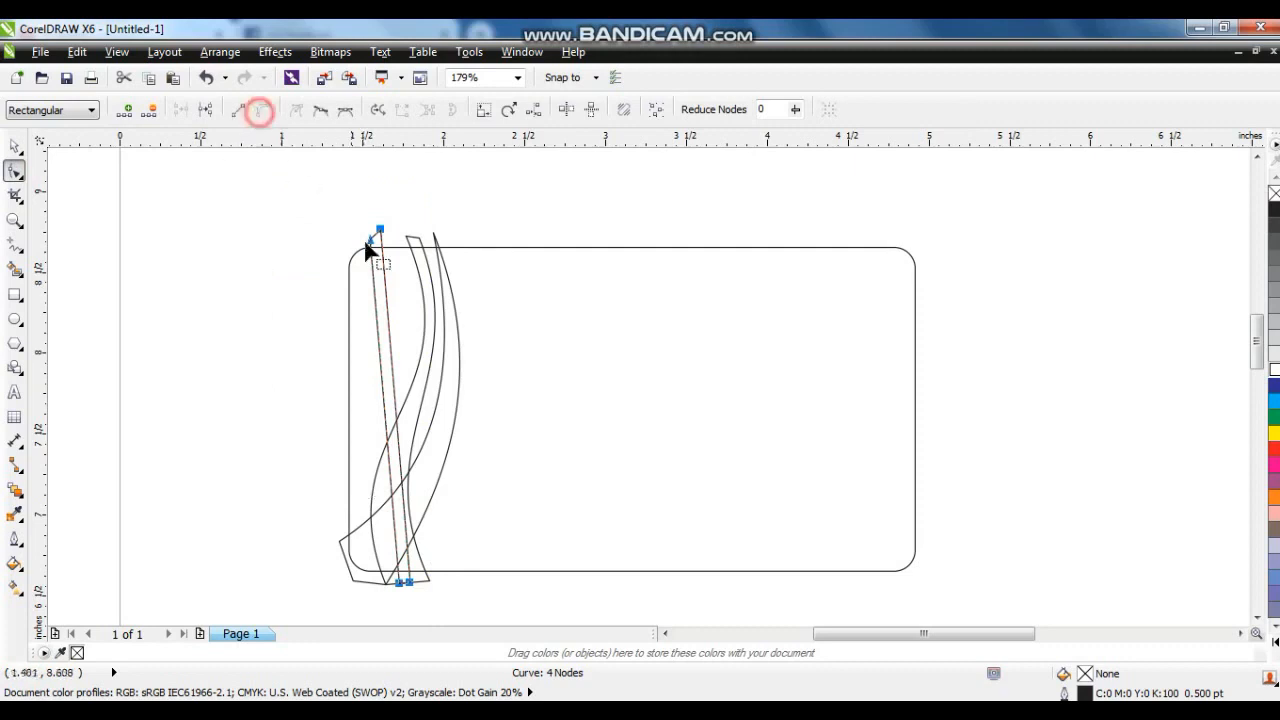
{"action": "left_click_drag", "start_coordinate": [399, 236], "coordinate": [399, 238]}
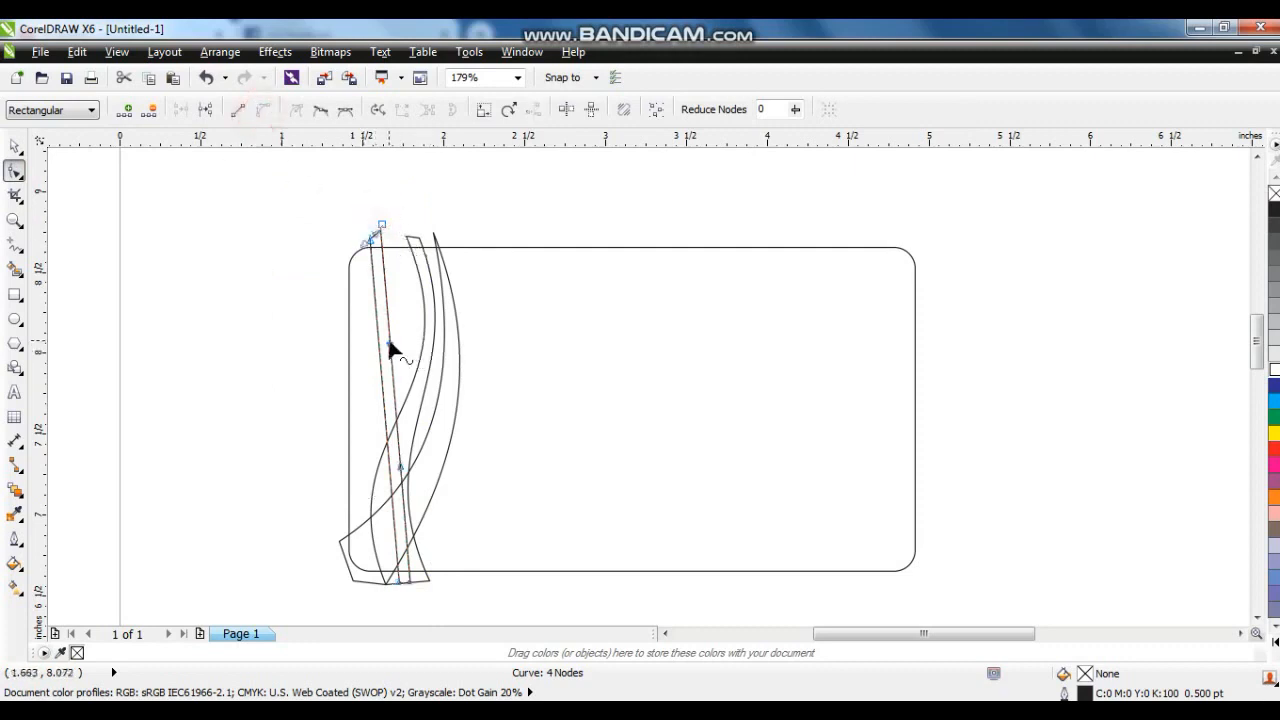
Bend both long sides of the narrow strip into parallel S-curves bulging right across the lower half
{"action": "left_click_drag", "start_coordinate": [402, 474], "coordinate": [565, 405]}
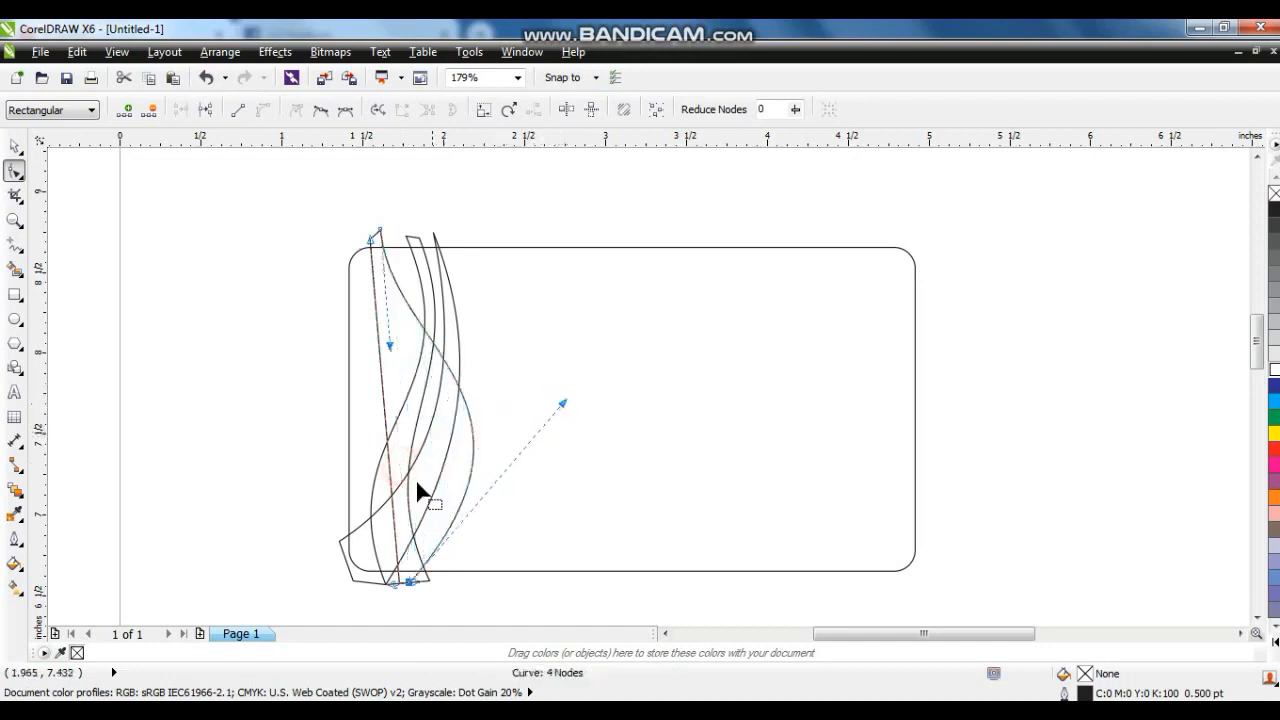
{"action": "left_click_drag", "start_coordinate": [371, 580], "coordinate": [405, 600]}
{"action": "left_click_drag", "start_coordinate": [391, 471], "coordinate": [556, 400]}
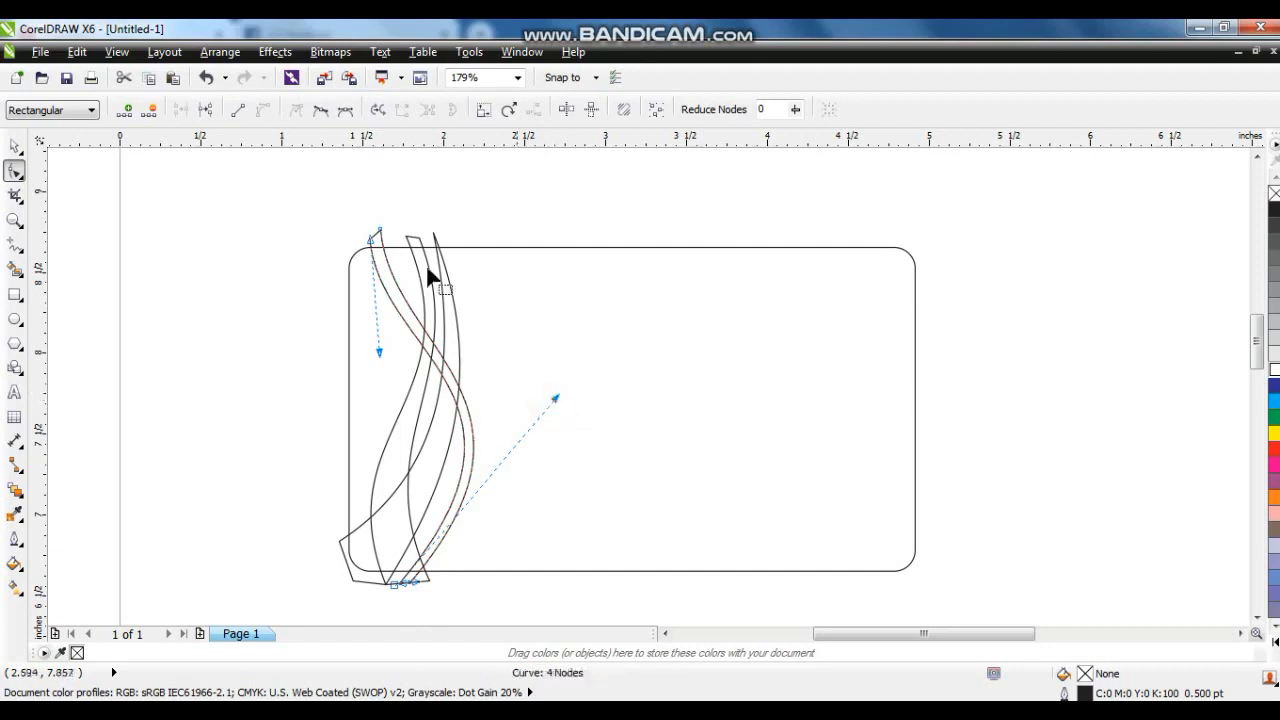
{"action": "left_click", "coordinate": [15, 147]}
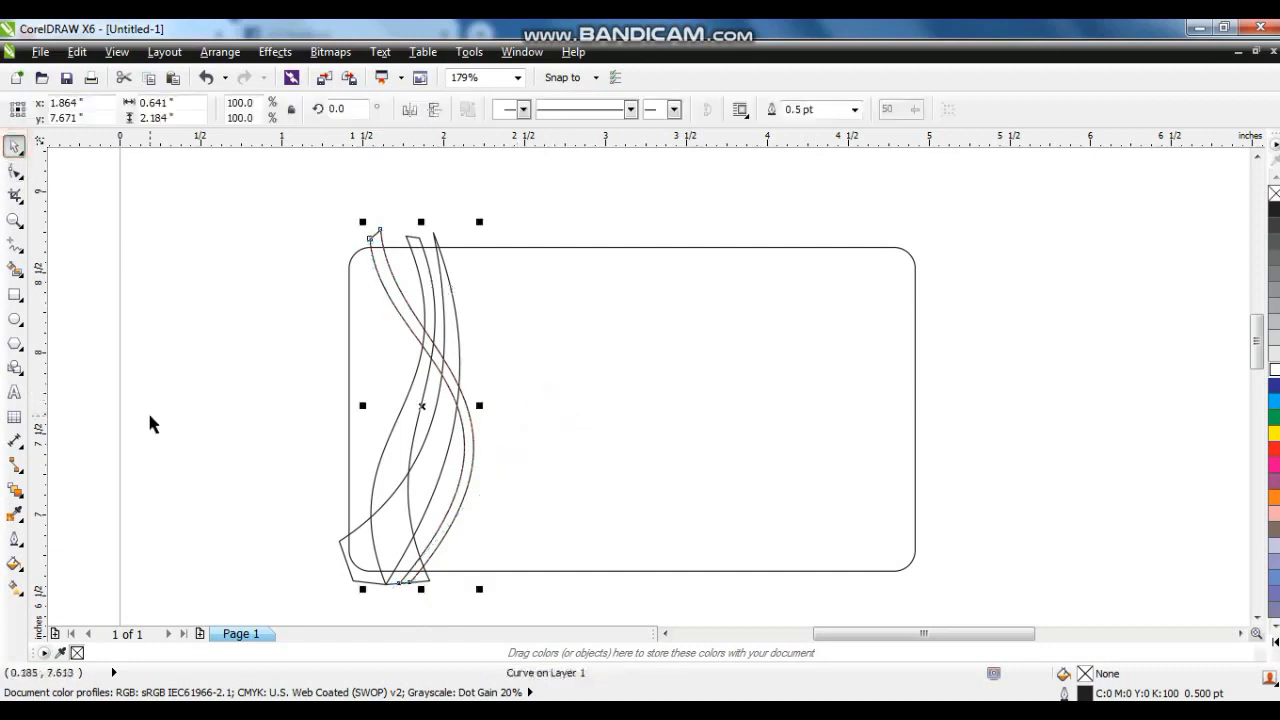
{"action": "left_click", "coordinate": [150, 420]}
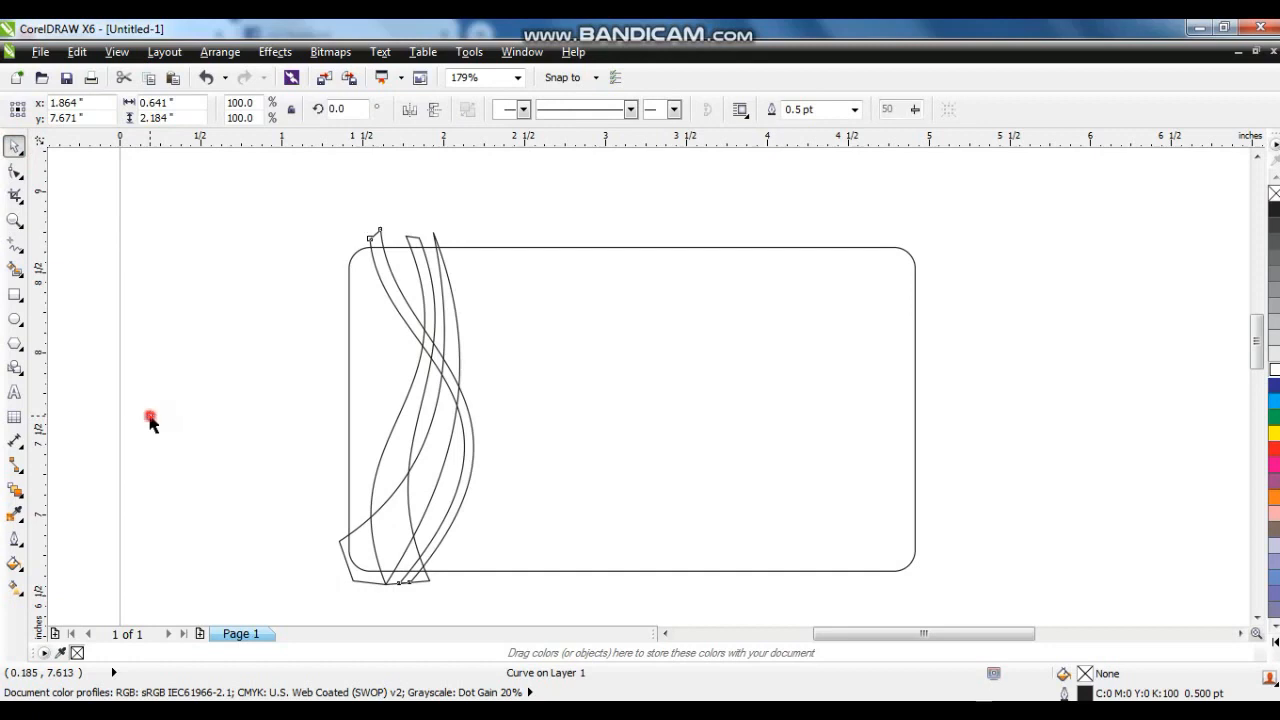
Fill the narrow strip with cyan (C100) and remove its outline
{"action": "left_click", "coordinate": [469, 443]}
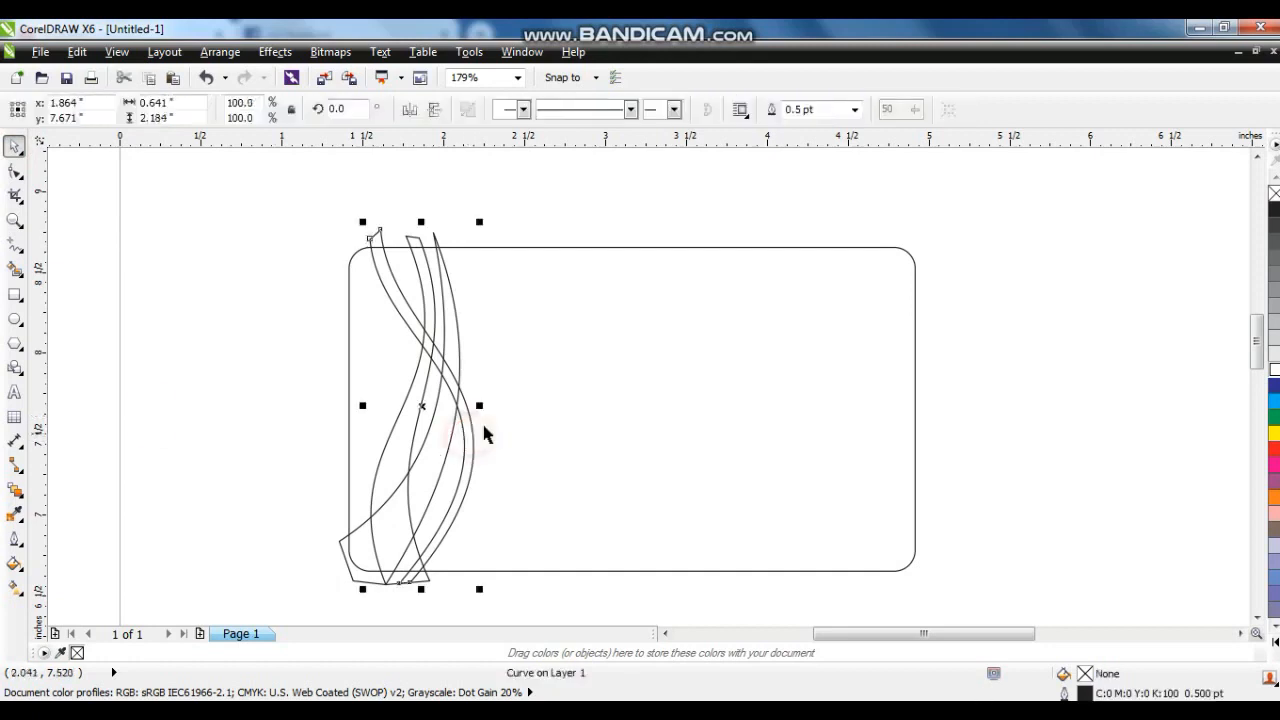
{"action": "left_click", "coordinate": [1274, 401]}
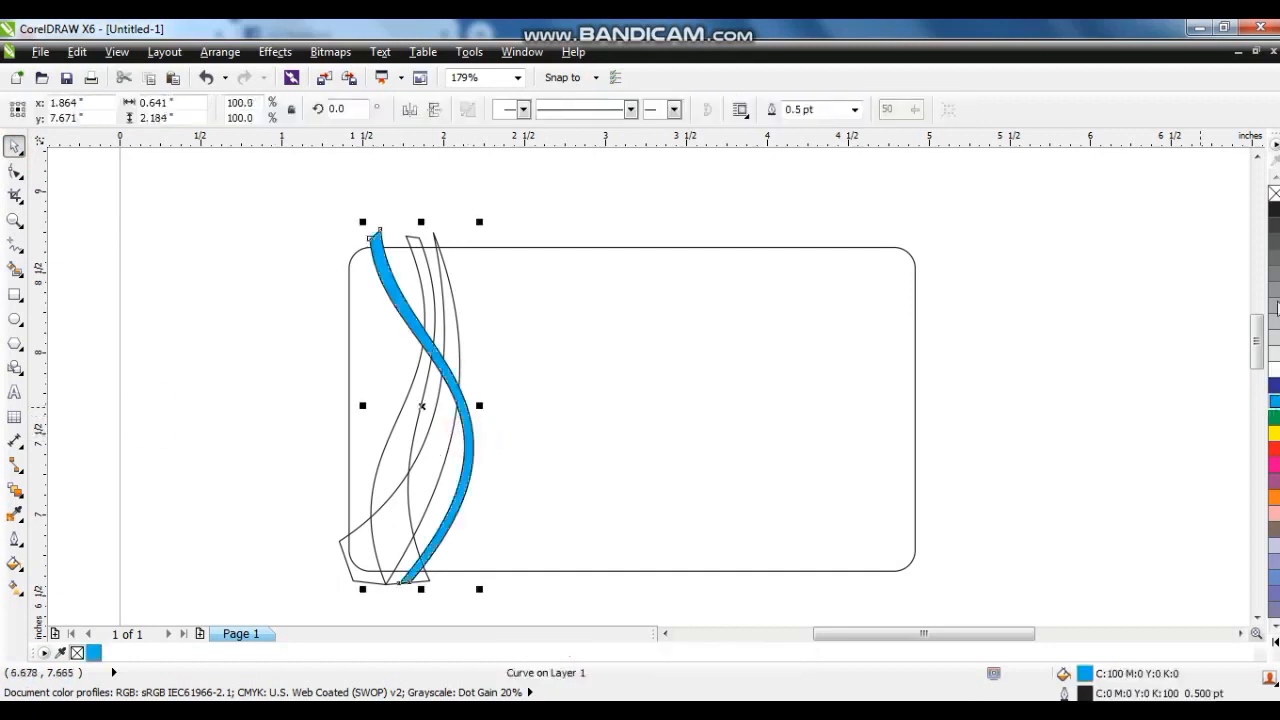
{"action": "left_click", "coordinate": [539, 182]}
Fill the crescent with red (M100 Y100) and the second wavy strip with golden yellow
{"action": "left_click", "coordinate": [444, 318]}
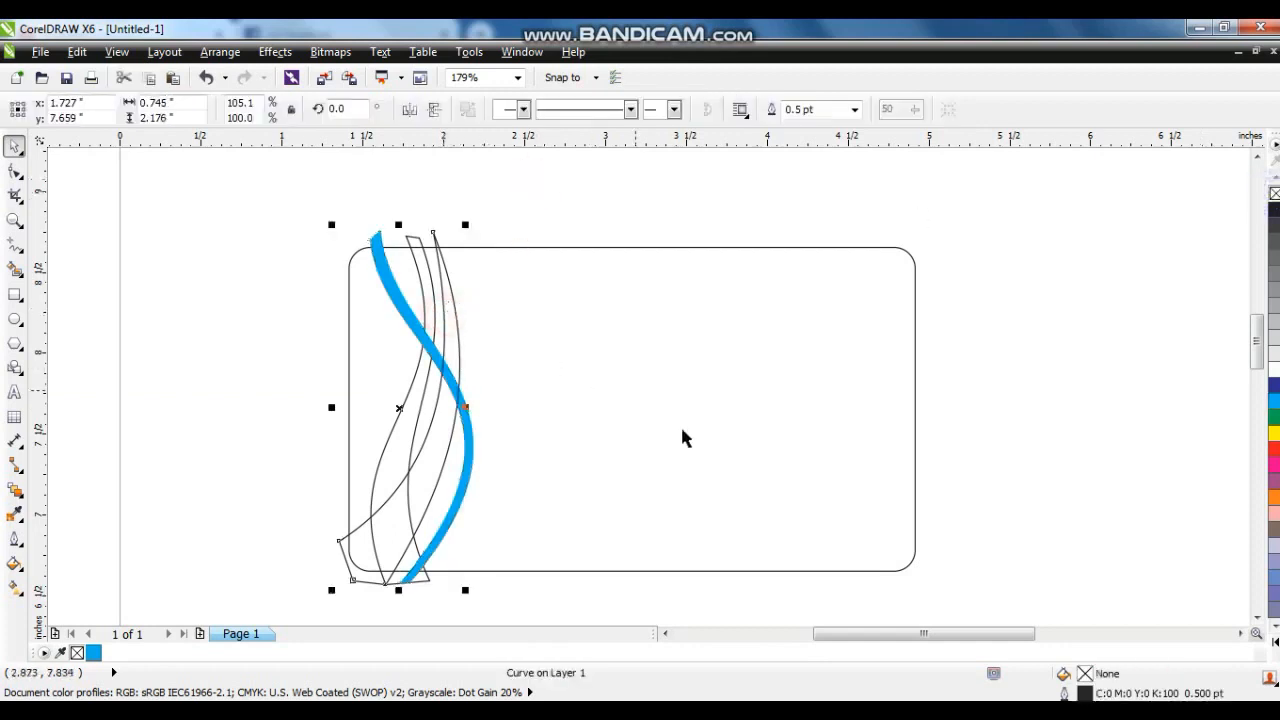
{"action": "left_click", "coordinate": [1274, 450]}
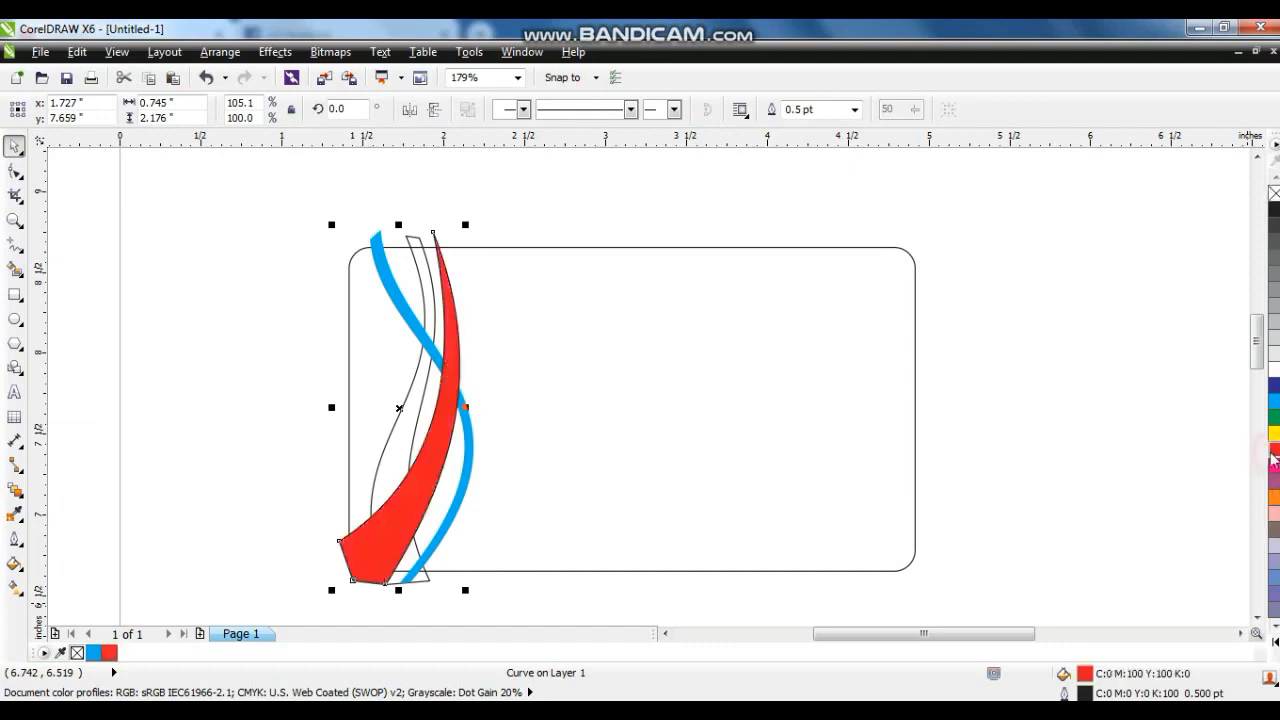
{"action": "left_click", "coordinate": [388, 432]}
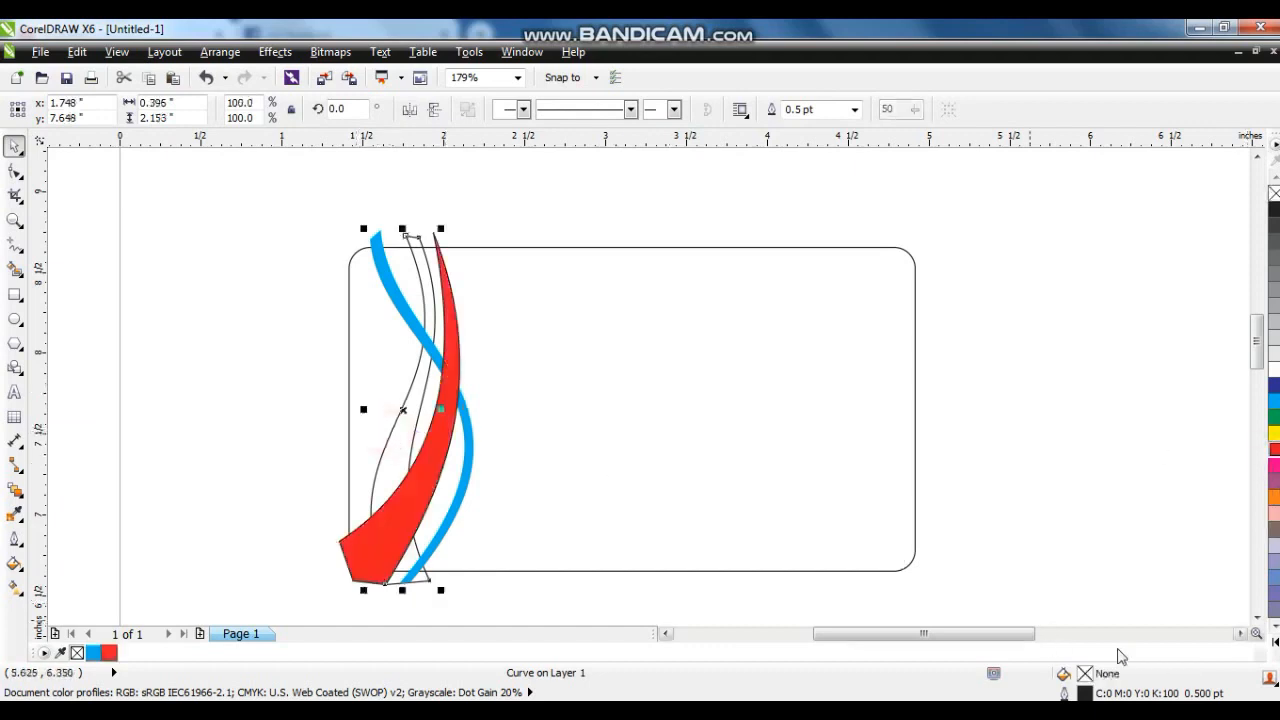
{"action": "left_click", "coordinate": [1273, 643]}
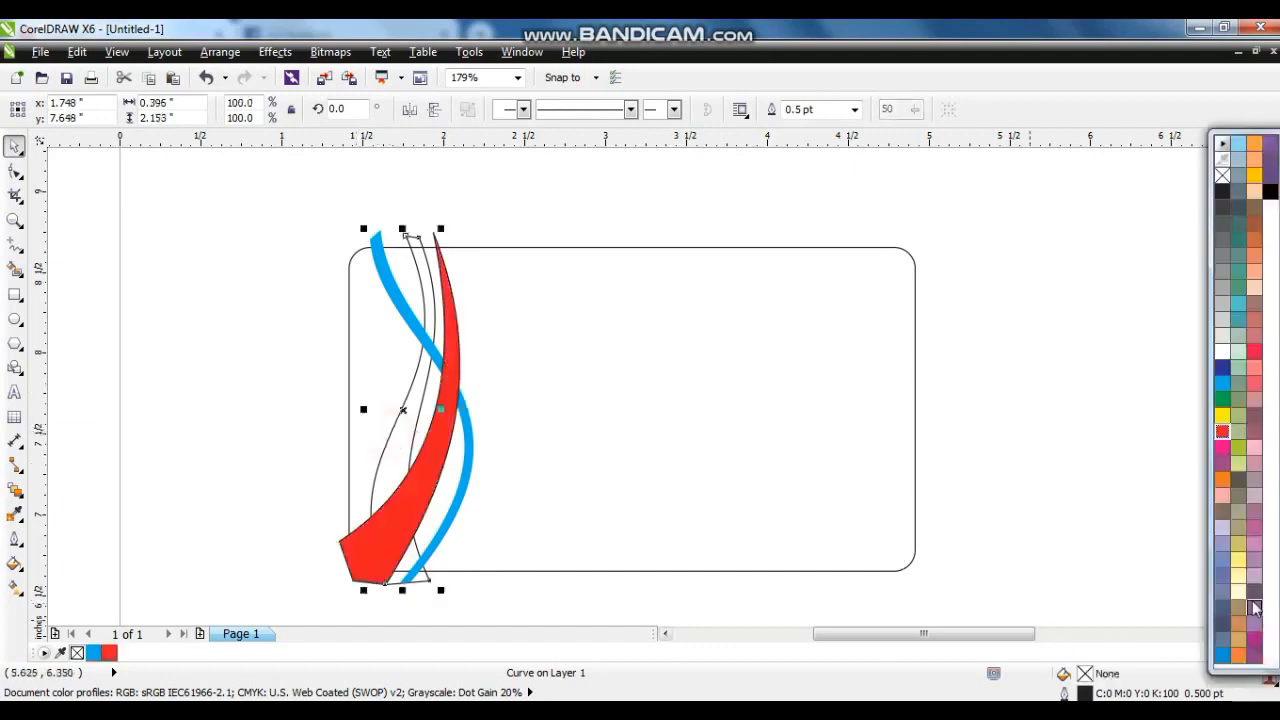
{"action": "left_click", "coordinate": [1256, 180]}
Remove the outlines from all three colored strips
{"action": "left_click_drag", "start_coordinate": [224, 196], "coordinate": [526, 598]}
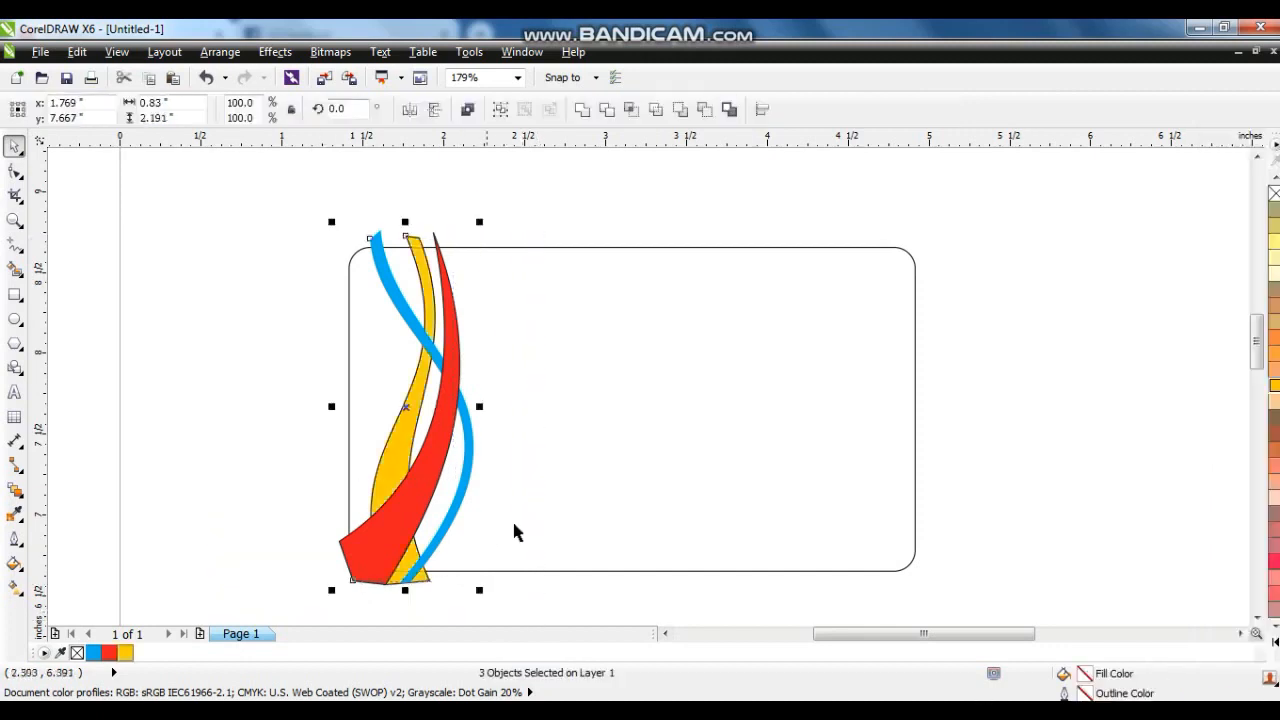
{"action": "left_click", "coordinate": [624, 162]}
{"action": "left_click", "coordinate": [455, 500]}
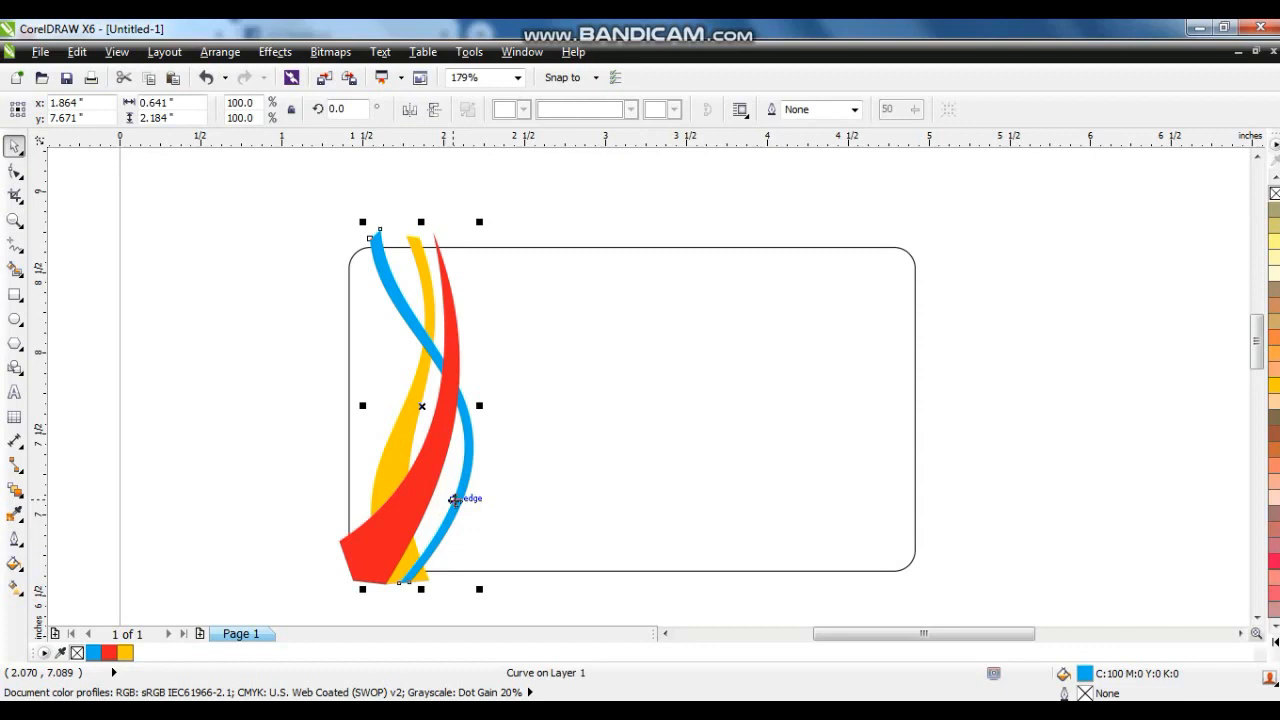
Stretch the three colored strips together horizontally to about 1.03 inches wide
{"action": "left_click_drag", "start_coordinate": [240, 188], "coordinate": [474, 596]}
{"action": "left_click_drag", "start_coordinate": [443, 428], "coordinate": [473, 428]}
{"action": "left_click_drag", "start_coordinate": [360, 407], "coordinate": [326, 405]}
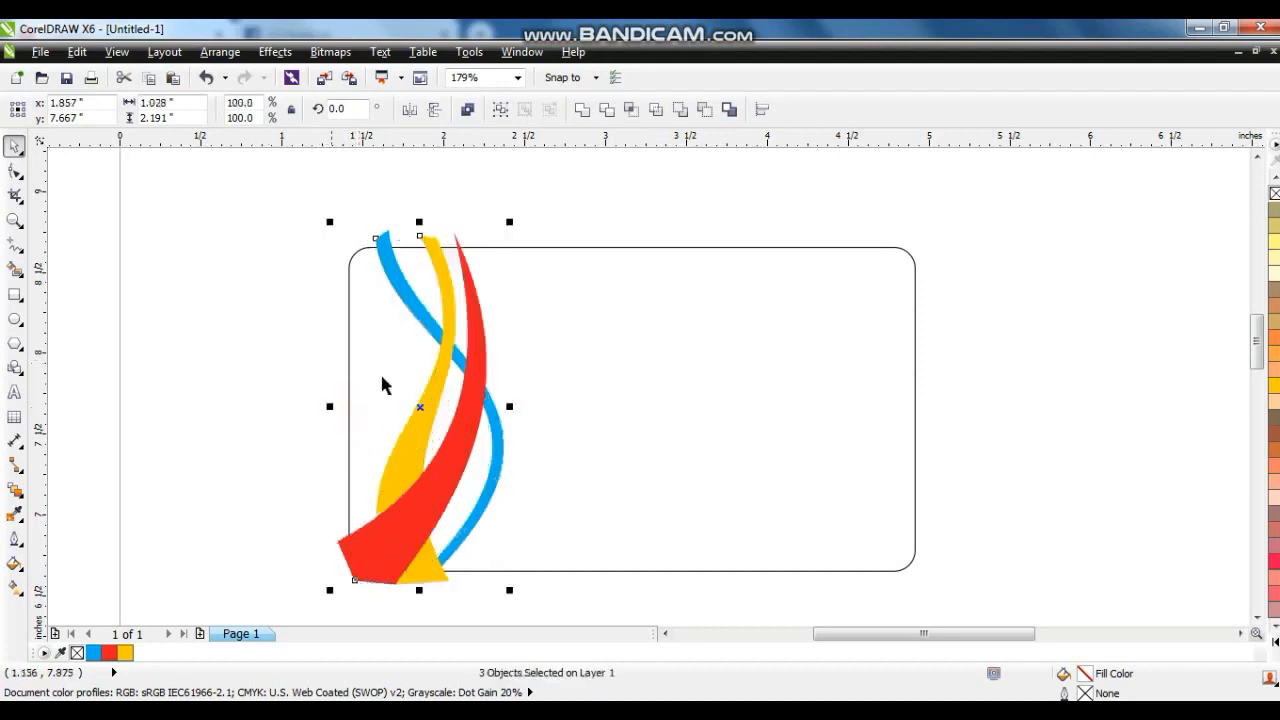
Draw a closed straight-segment shape that follows the yellow strip and extends beyond the card's left, top and bottom edges
{"action": "left_click", "coordinate": [249, 257]}
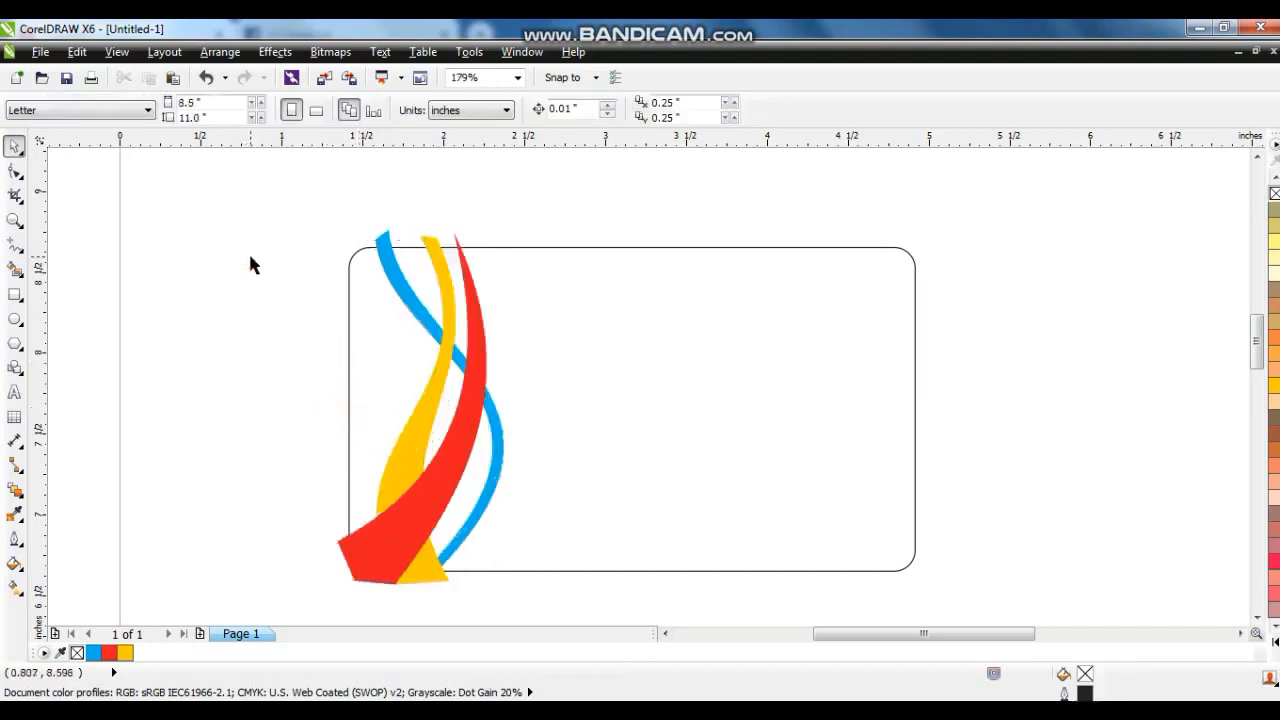
{"action": "left_click", "coordinate": [15, 245]}
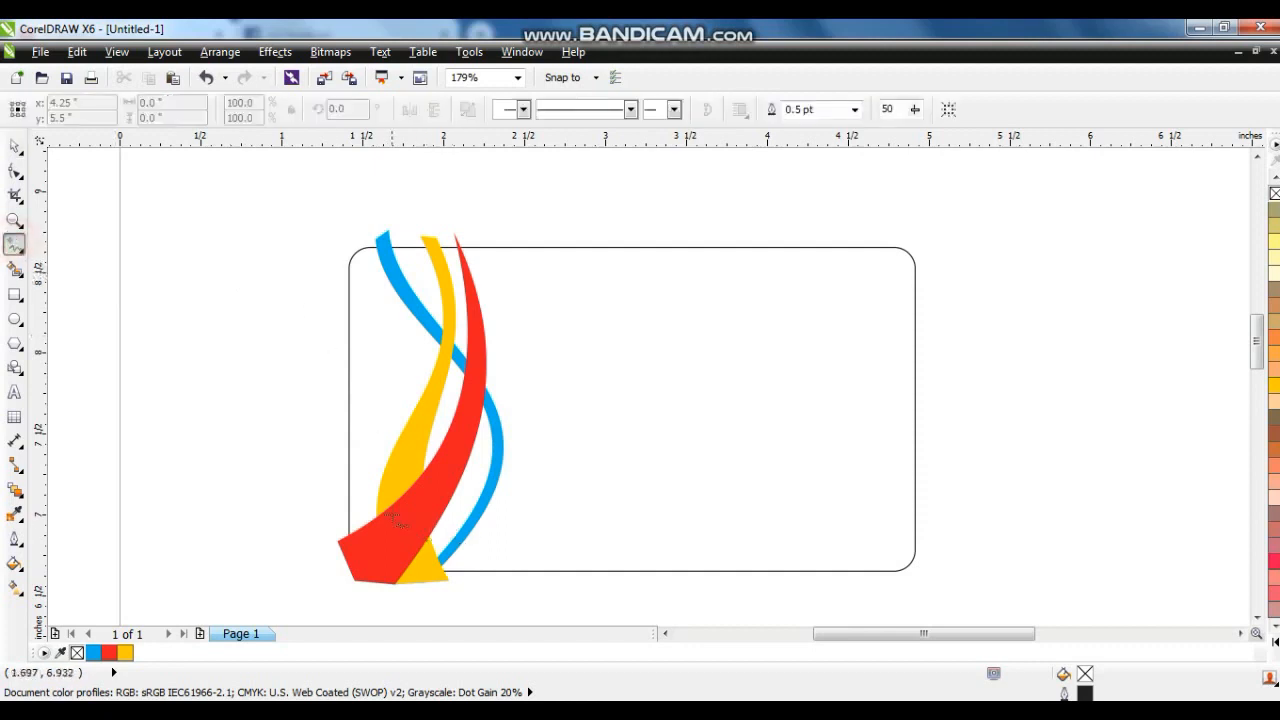
{"action": "left_click", "coordinate": [397, 516]}
{"action": "left_click", "coordinate": [397, 483]}
{"action": "left_click", "coordinate": [397, 449]}
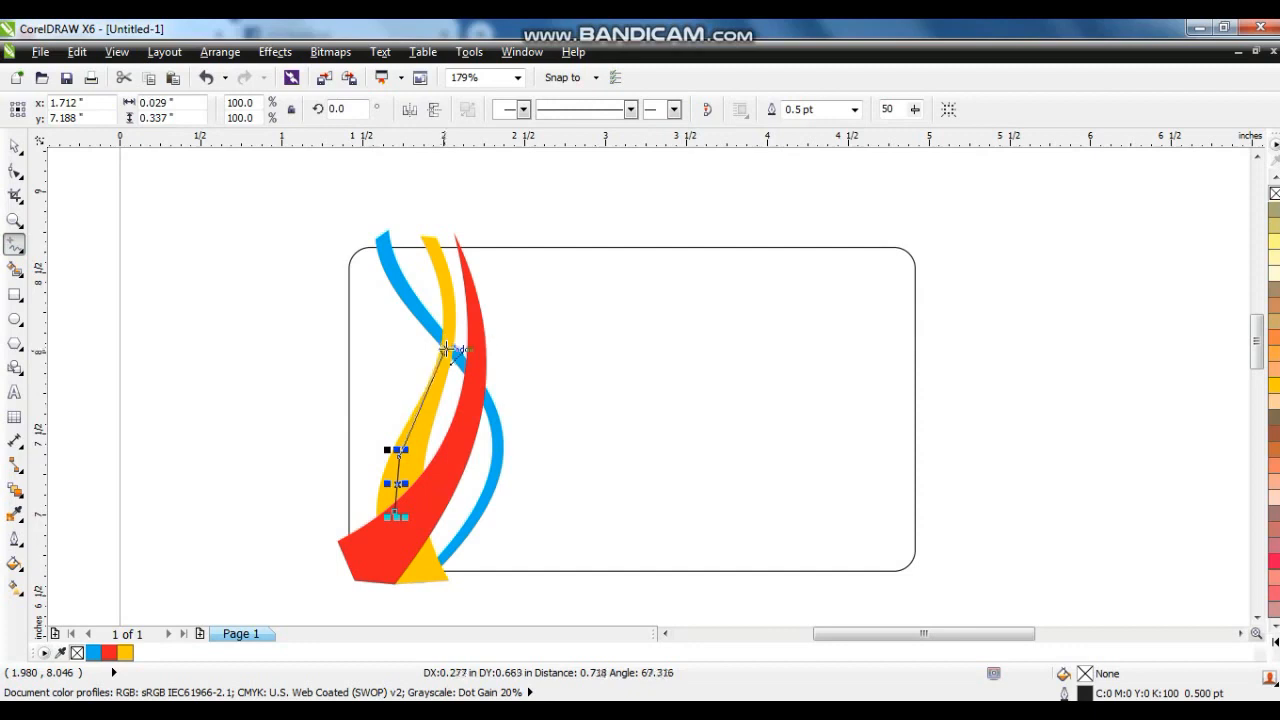
{"action": "left_click", "coordinate": [449, 344]}
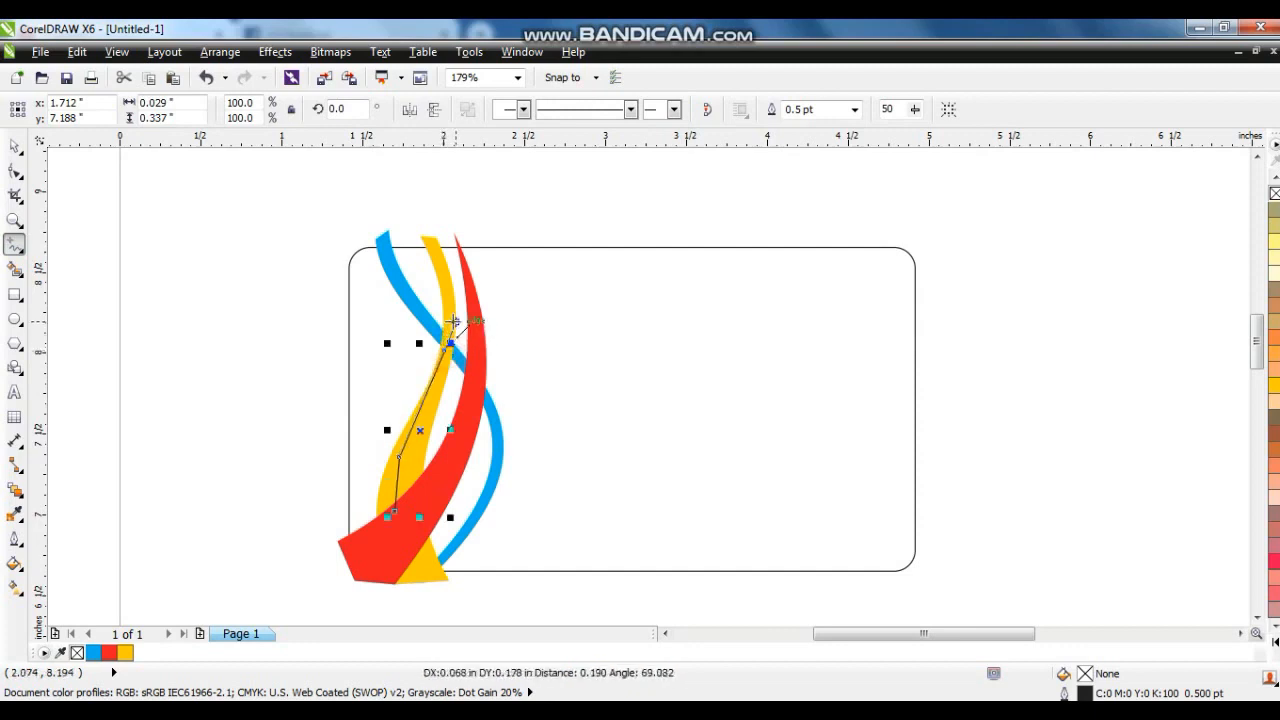
{"action": "left_click", "coordinate": [452, 320]}
{"action": "left_click", "coordinate": [431, 228]}
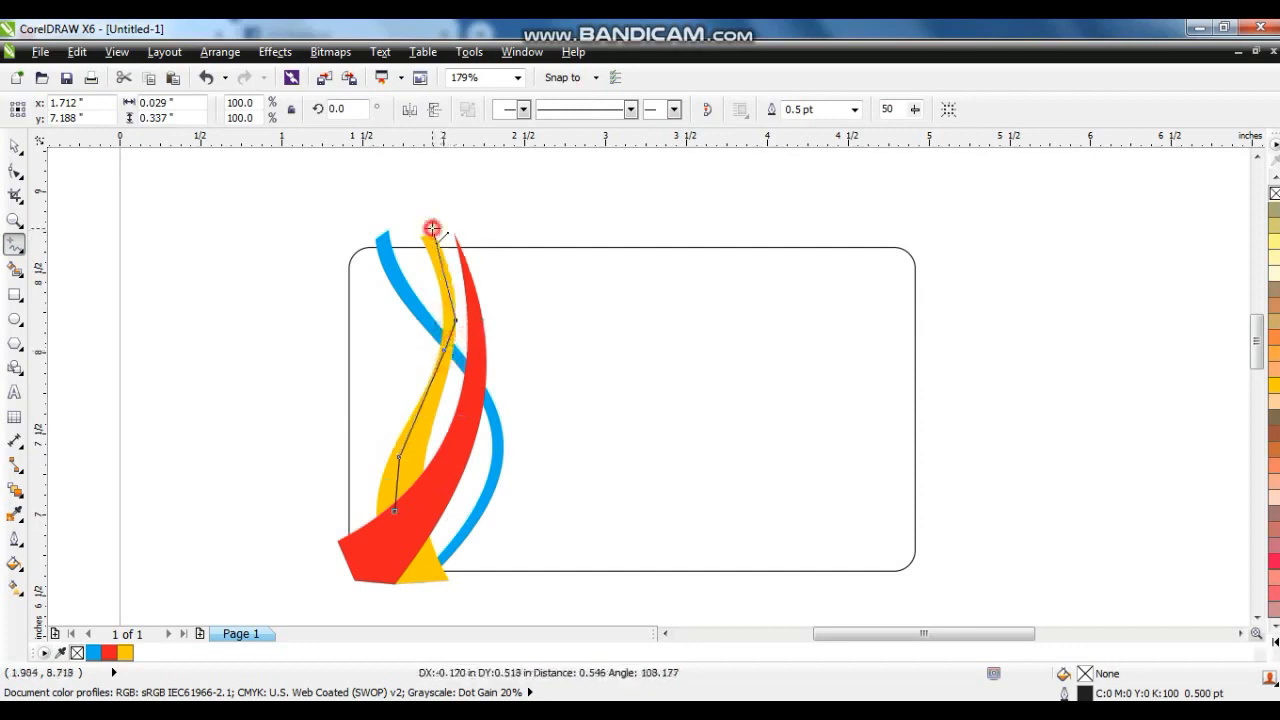
{"action": "left_click", "coordinate": [321, 214]}
{"action": "left_click", "coordinate": [279, 540]}
{"action": "left_click", "coordinate": [388, 605]}
{"action": "left_click", "coordinate": [395, 511]}
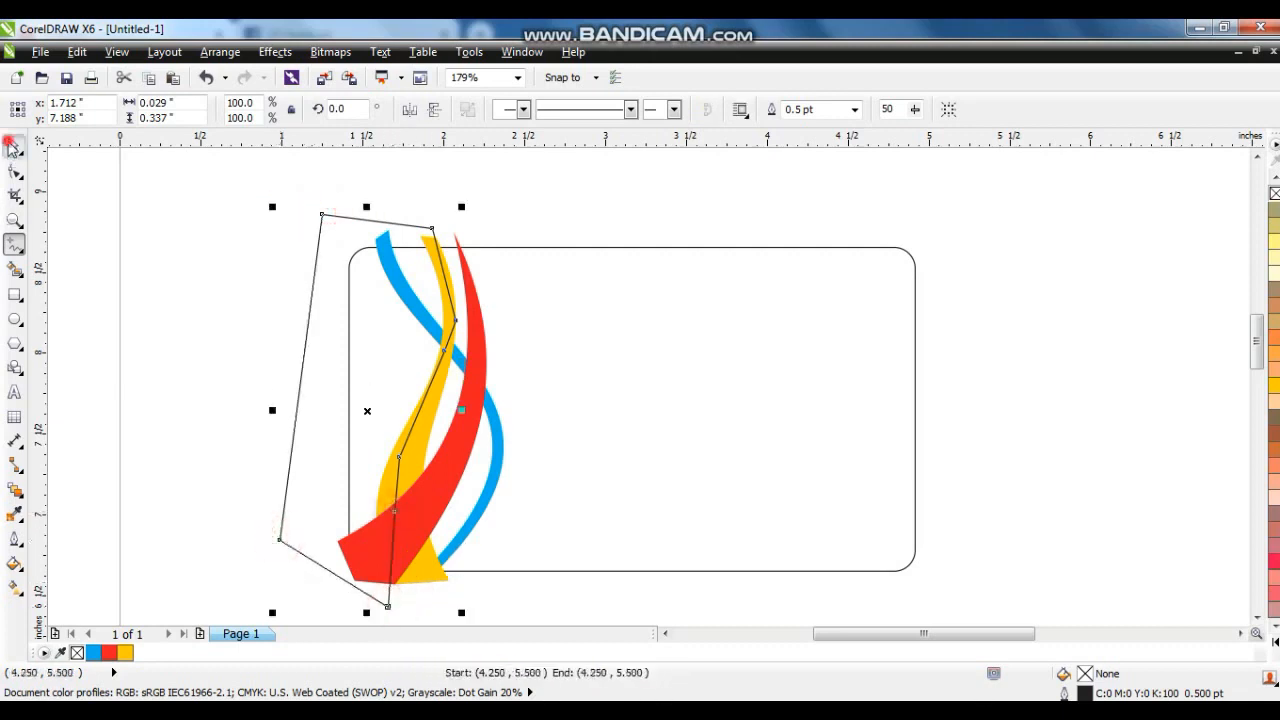
Fill the new closed shape with white and send it behind the colored strips
{"action": "left_click", "coordinate": [12, 146]}
{"action": "left_click", "coordinate": [1273, 645]}
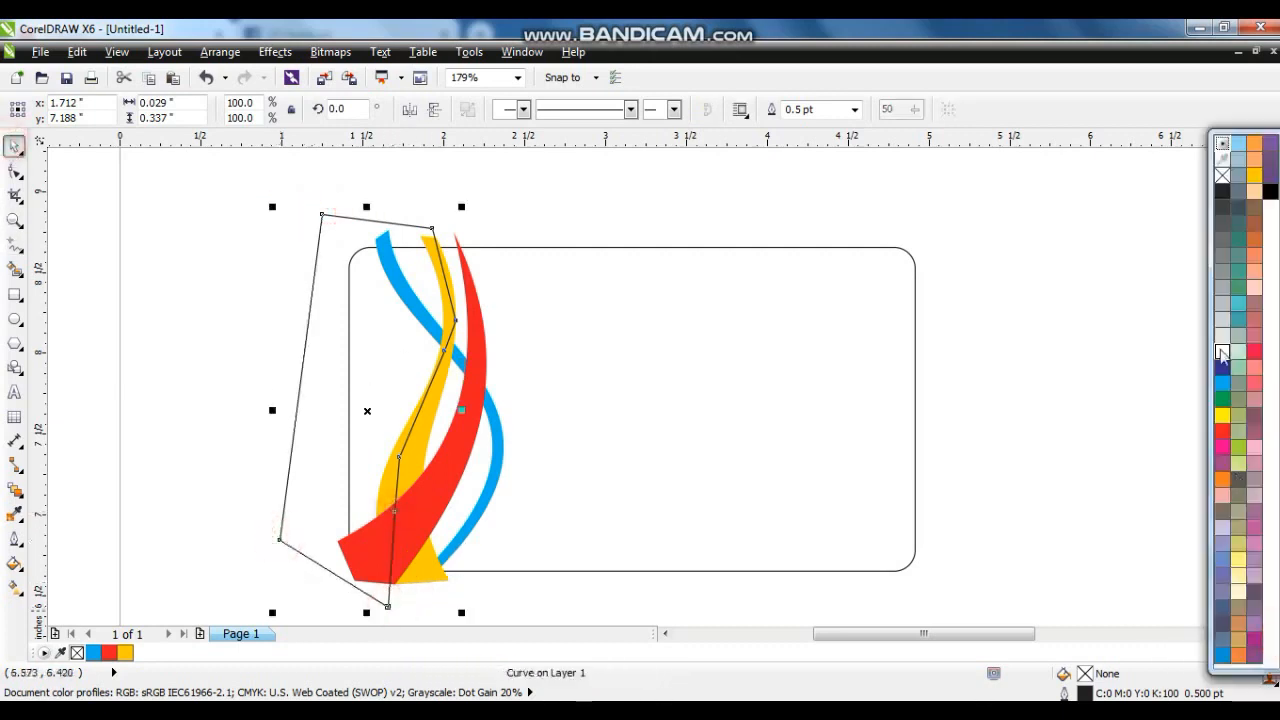
{"action": "left_click", "coordinate": [1222, 352]}
{"action": "key", "text": "shift+Page_Down"}
Remove the outline from the white shape and group it with the three colored strips
{"action": "left_click", "coordinate": [224, 181]}
{"action": "left_click_drag", "start_coordinate": [224, 181], "coordinate": [565, 615]}
{"action": "right_click", "coordinate": [1274, 193]}
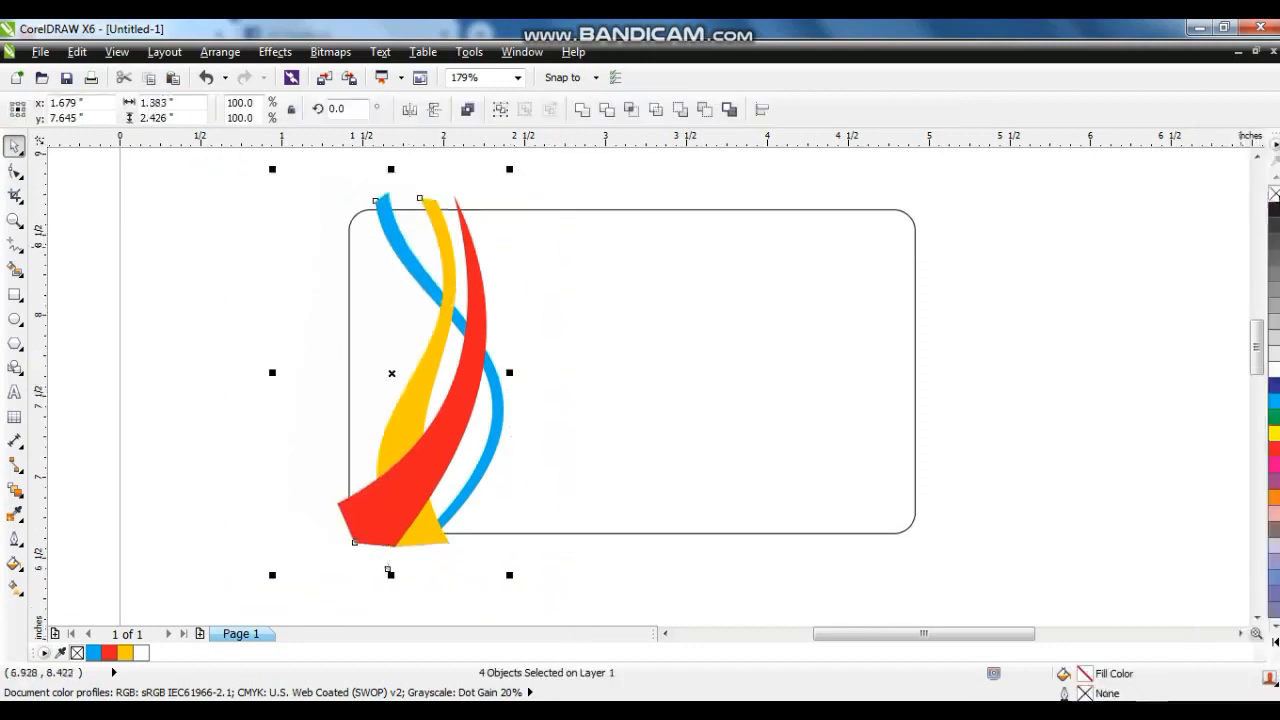
{"action": "key", "text": "ctrl+g"}
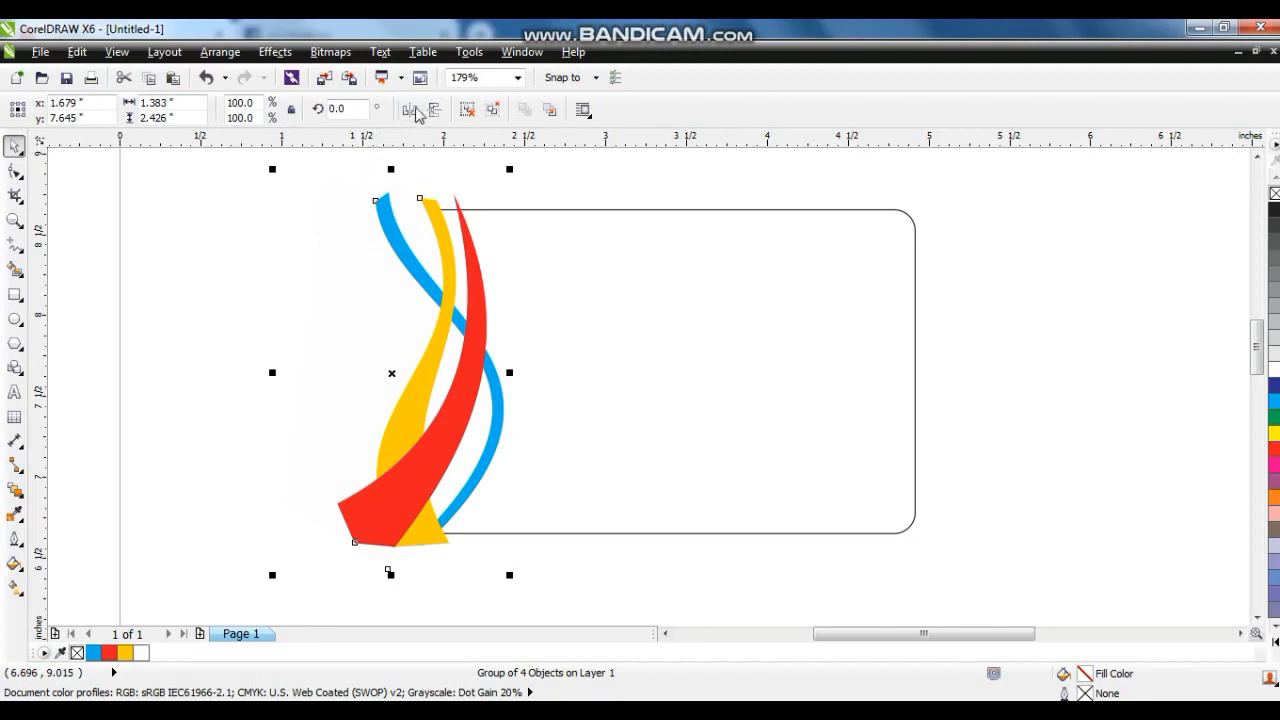
Place a horizontally mirrored copy of the ribbon group along the card's right side
{"action": "left_click", "coordinate": [433, 109]}
{"action": "left_click_drag", "start_coordinate": [437, 346], "coordinate": [877, 347]}
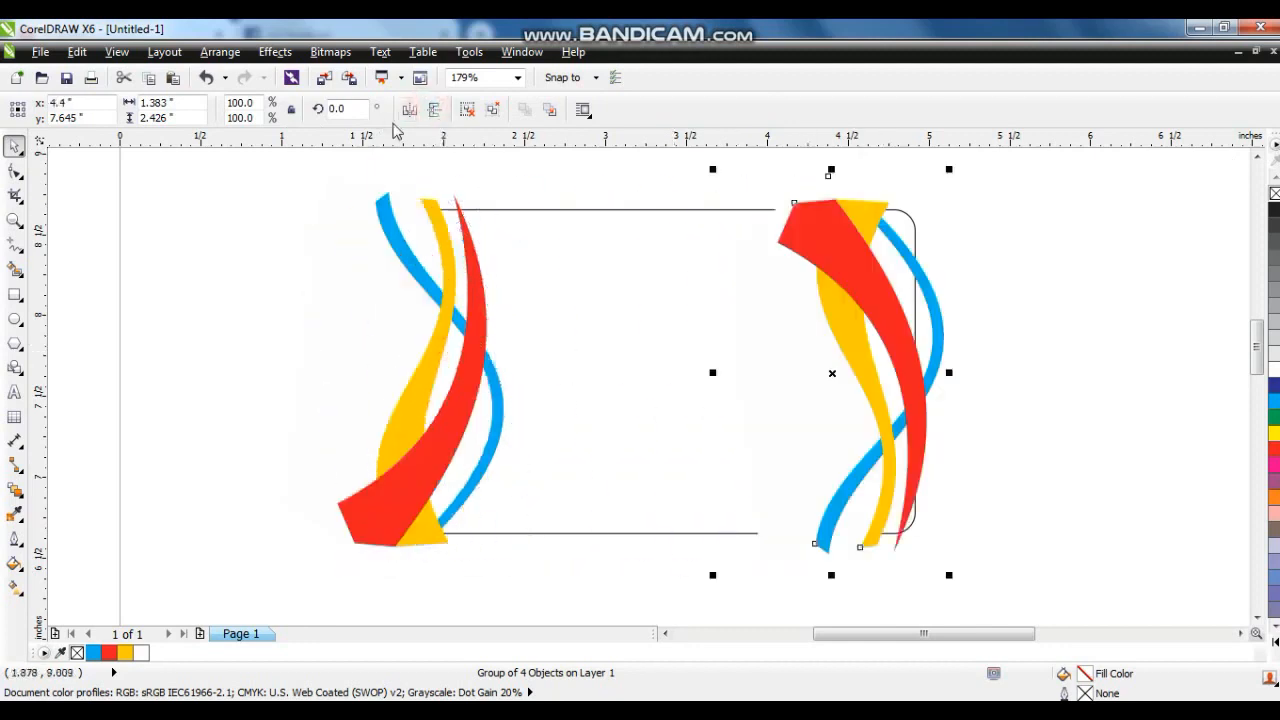
{"action": "left_click", "coordinate": [430, 110]}
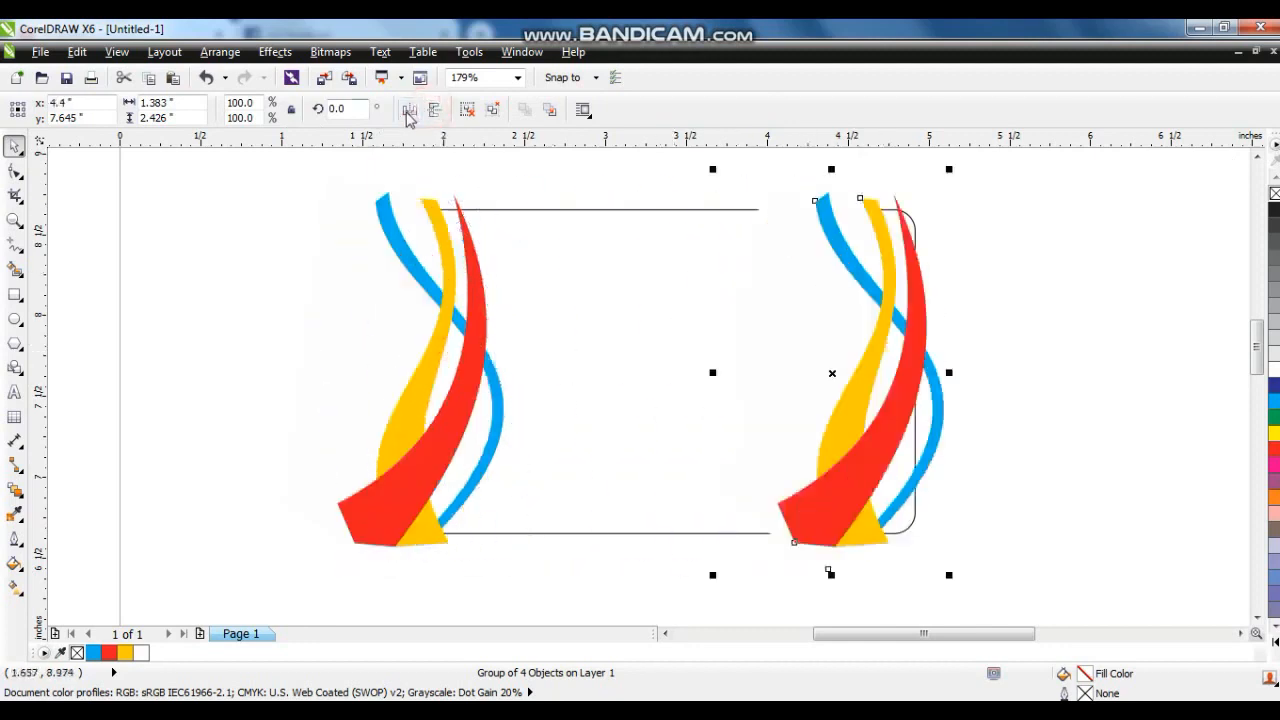
{"action": "left_click", "coordinate": [432, 110]}
{"action": "left_click", "coordinate": [432, 110]}
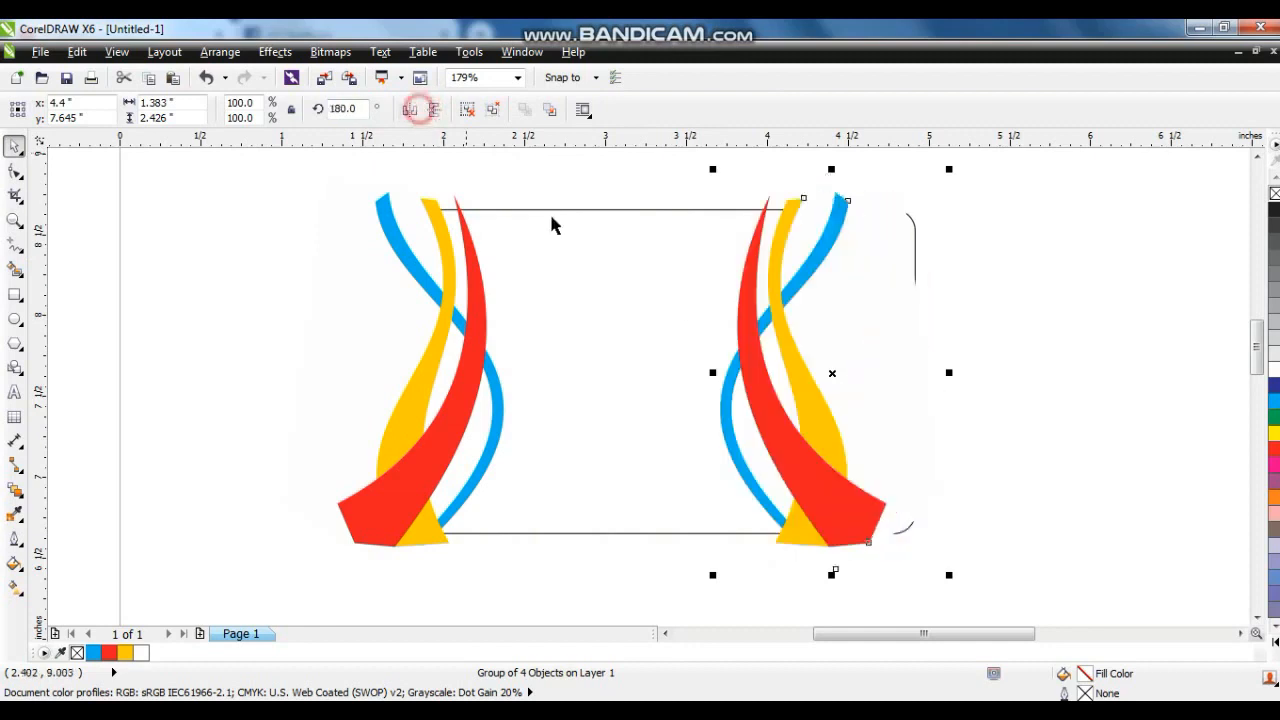
{"action": "left_click_drag", "start_coordinate": [802, 367], "coordinate": [826, 361]}
Group the left and right ribbon sets together and center them on the rounded-rectangle card
{"action": "left_click", "coordinate": [480, 330], "text": "shift"}
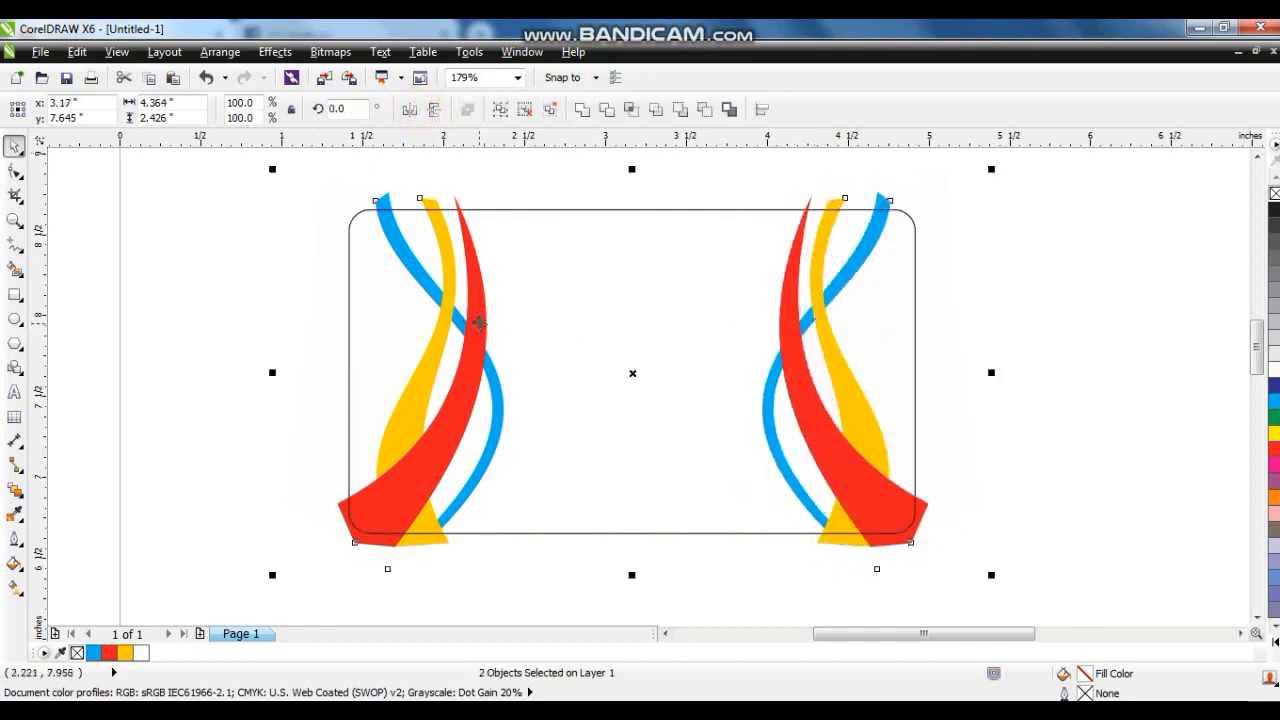
{"action": "key", "text": "ctrl+g"}
{"action": "left_click", "coordinate": [580, 207]}
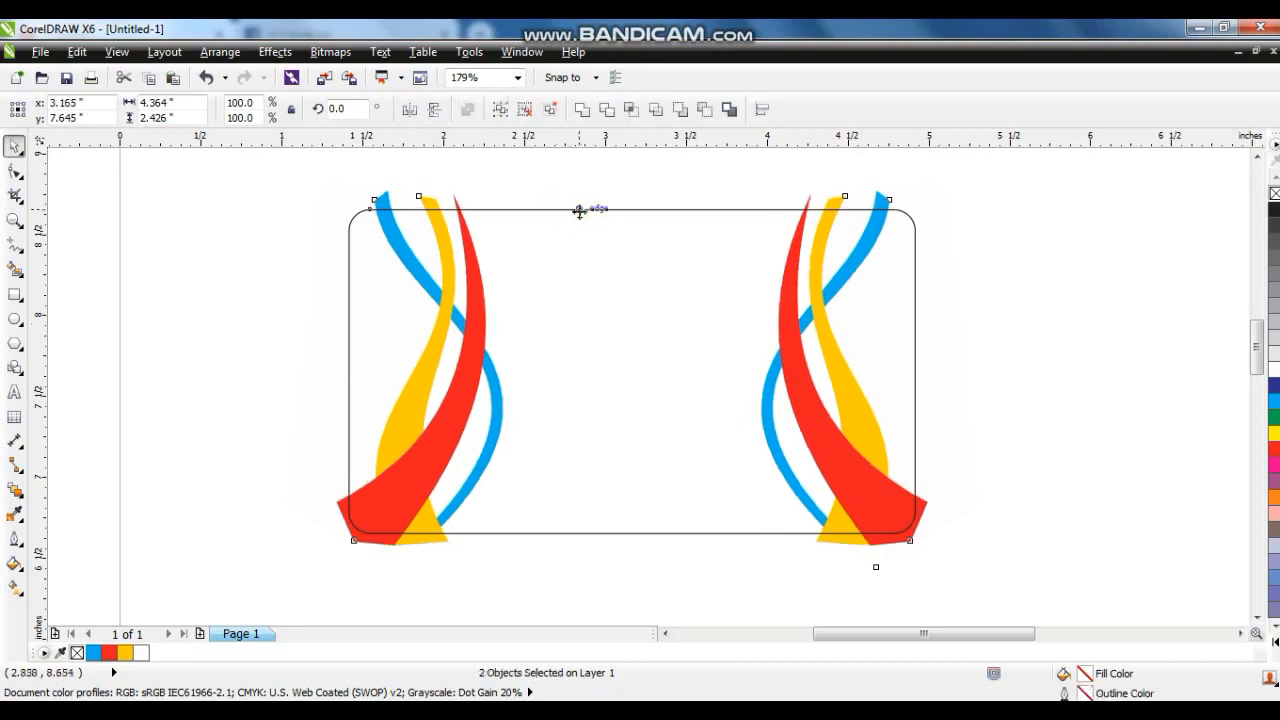
PowerClip the combined ribbon group inside the rounded rectangle
{"action": "right_click", "coordinate": [927, 512]}
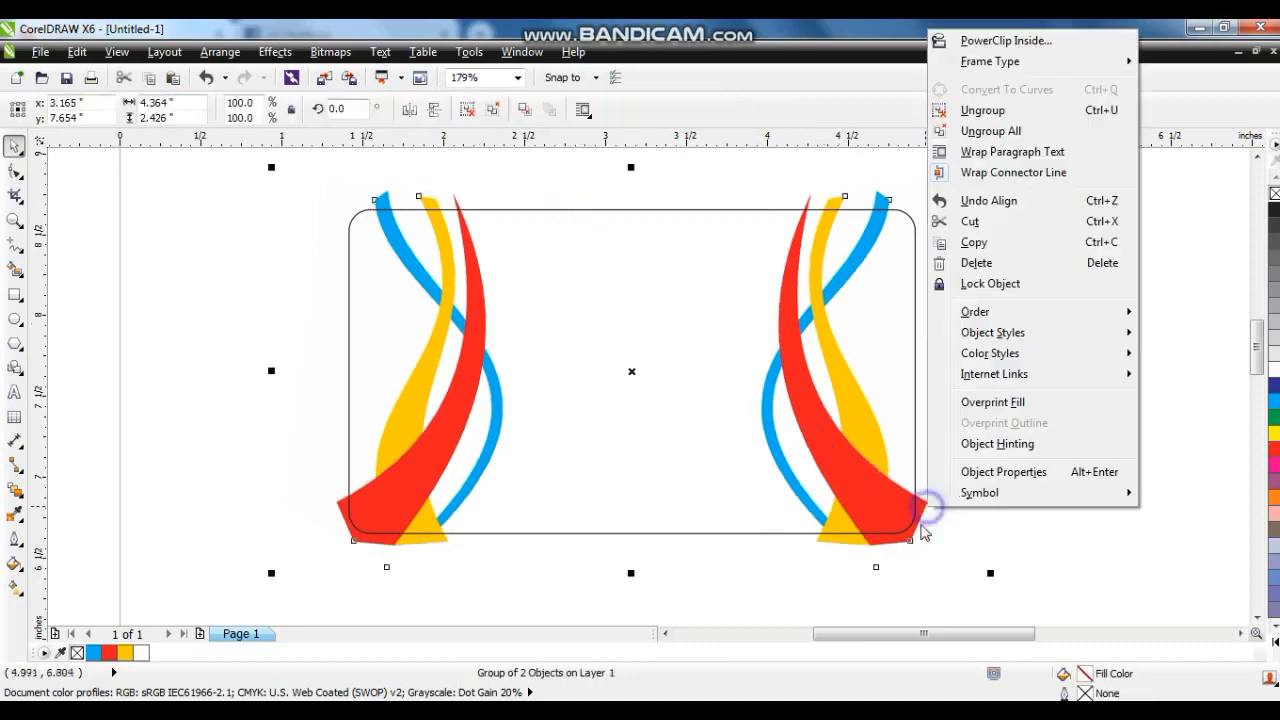
{"action": "left_click", "coordinate": [1005, 41]}
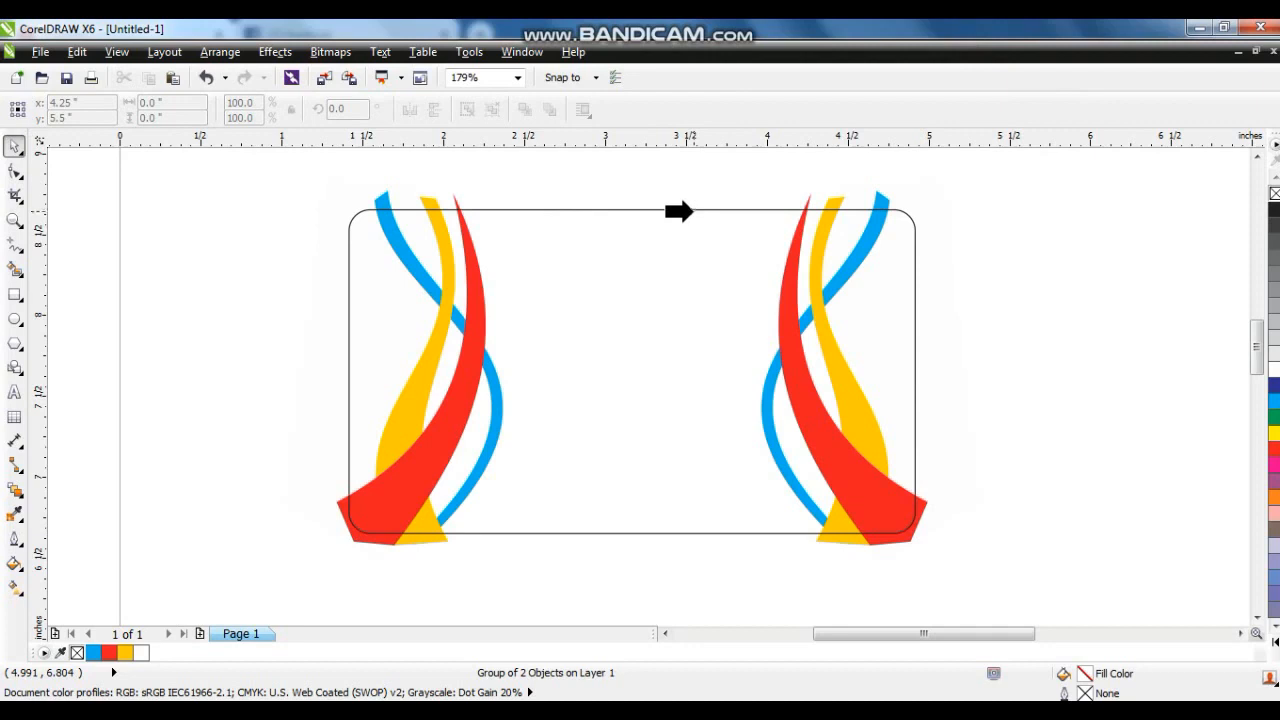
{"action": "left_click", "coordinate": [666, 211]}
Fill the rounded-rectangle card with black (C100 M100 Y100 K100)
{"action": "left_click", "coordinate": [1274, 648]}
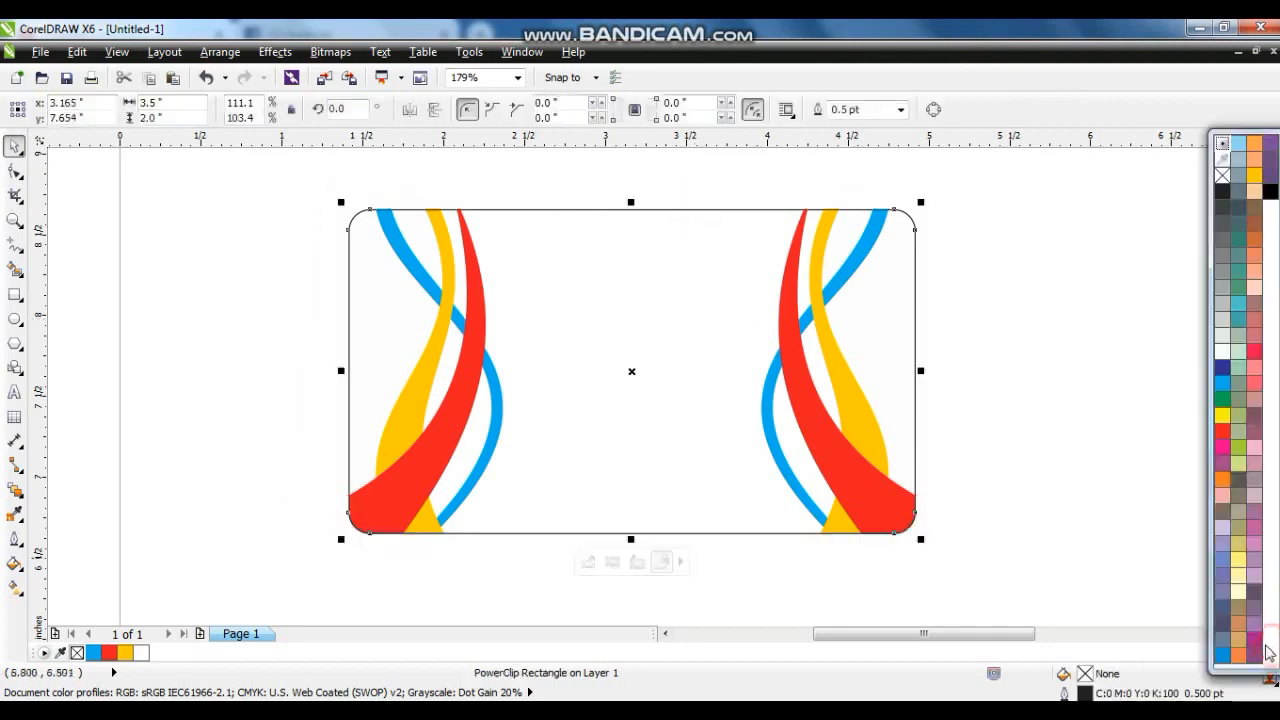
{"action": "left_click", "coordinate": [1270, 190]}
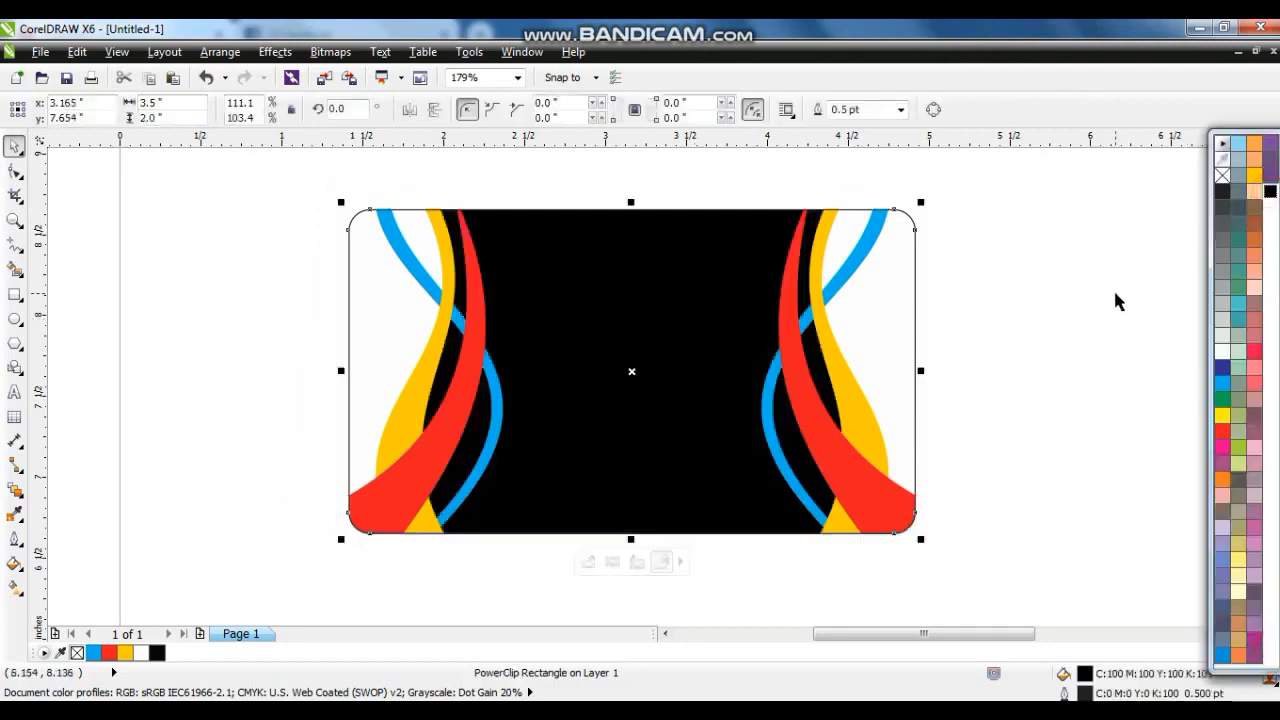
{"action": "left_click", "coordinate": [1114, 291]}
{"action": "left_click", "coordinate": [857, 402]}
{"action": "key", "text": "shift+F2"}
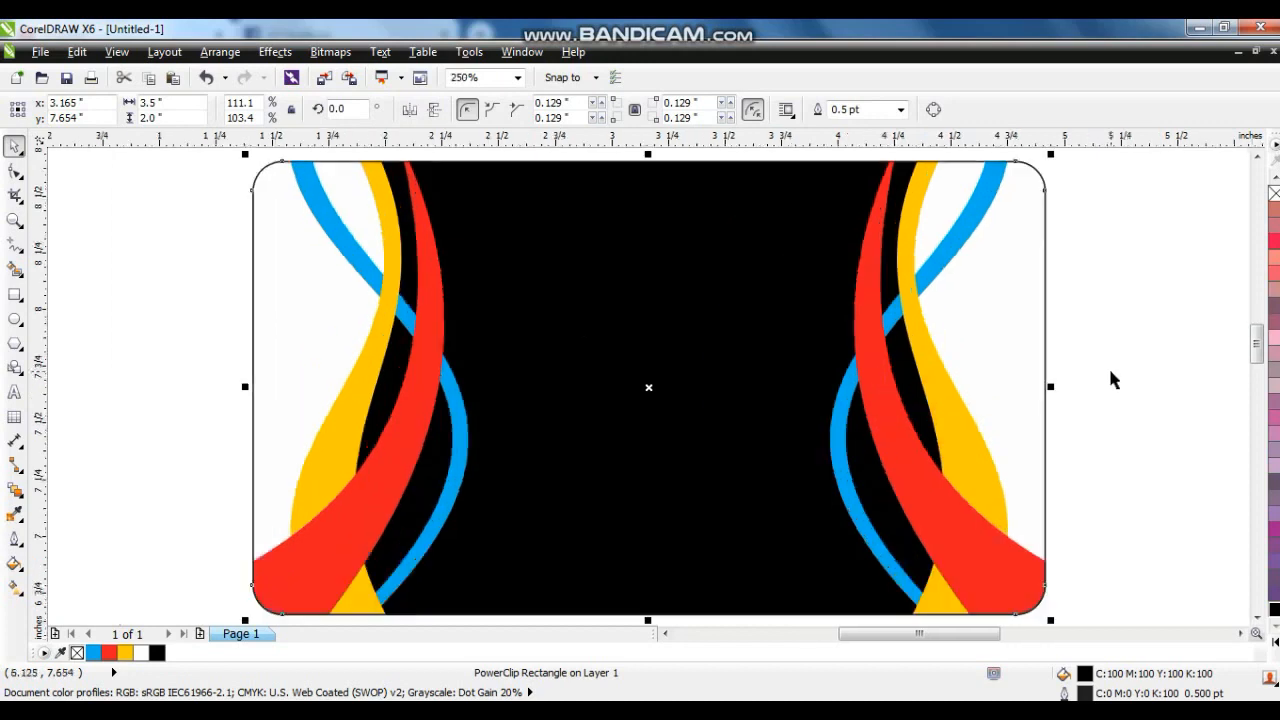
{"action": "key", "text": "Escape"}
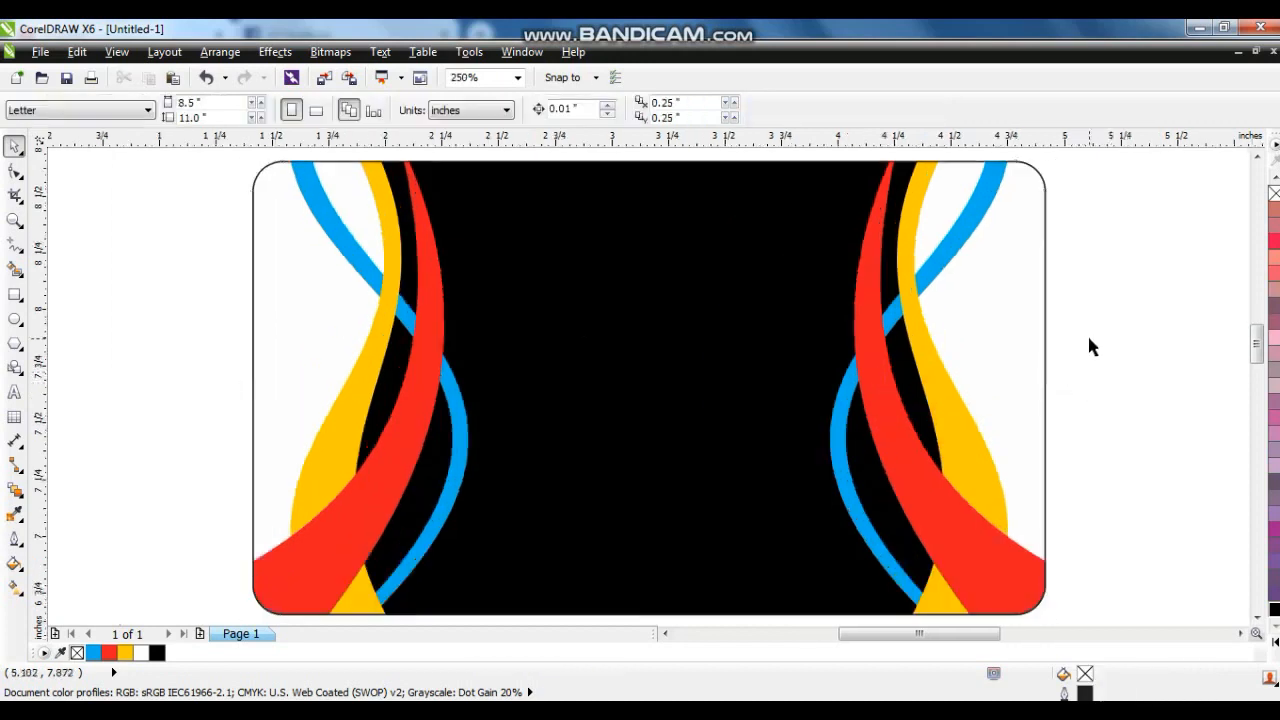
Add the artistic text "DEFT CREATION" starting beside the card's left edge
{"action": "left_click", "coordinate": [14, 393]}
{"action": "left_click", "coordinate": [121, 386]}
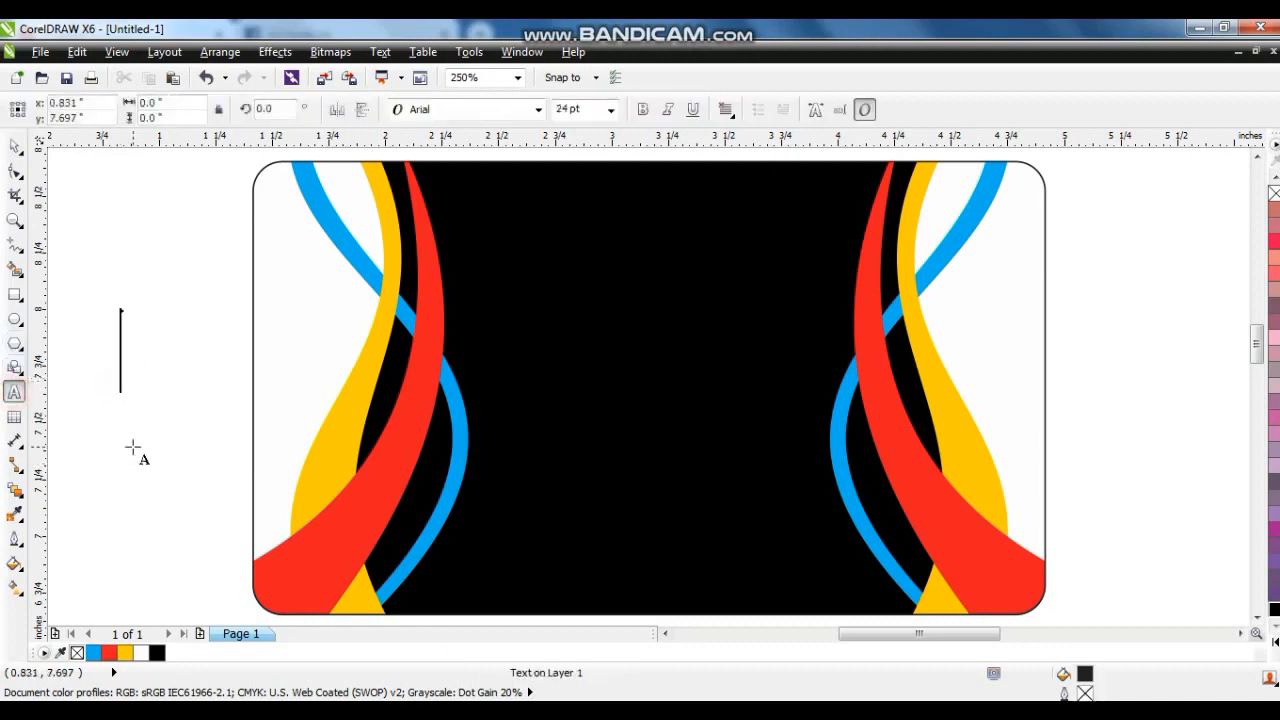
{"action": "type", "text": "DEFT"}
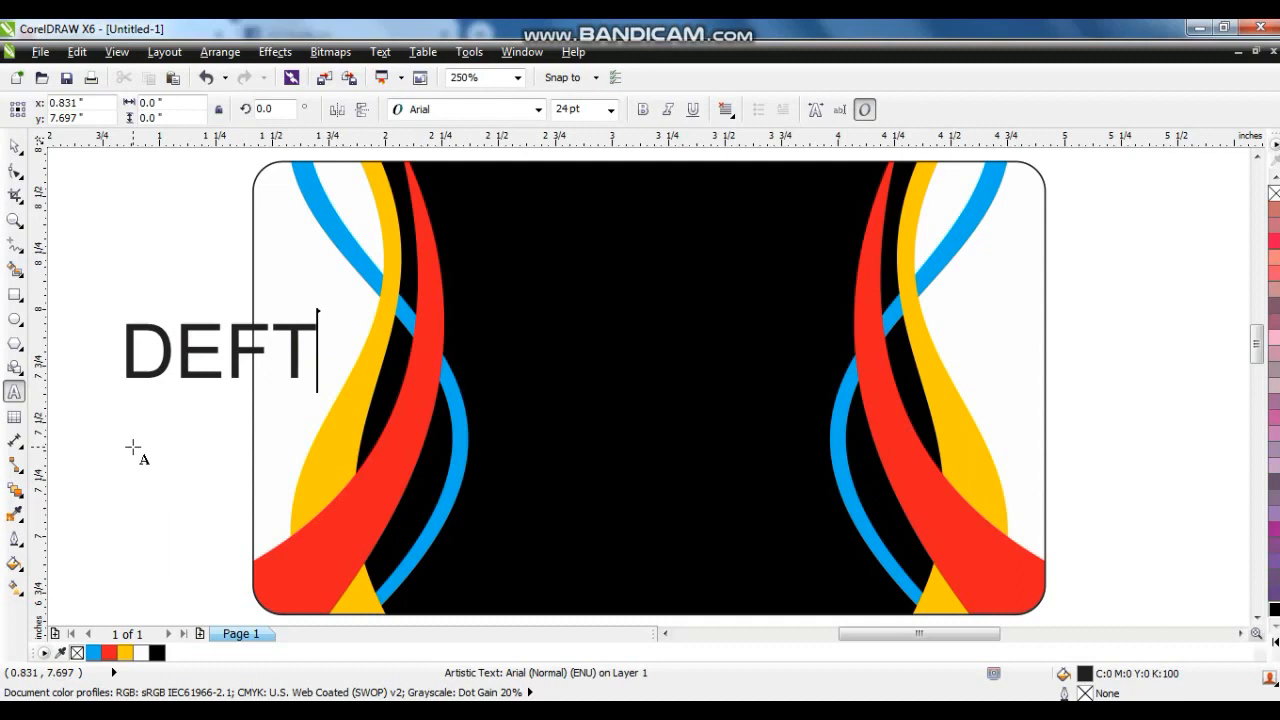
{"action": "type", "text": " CREATION"}
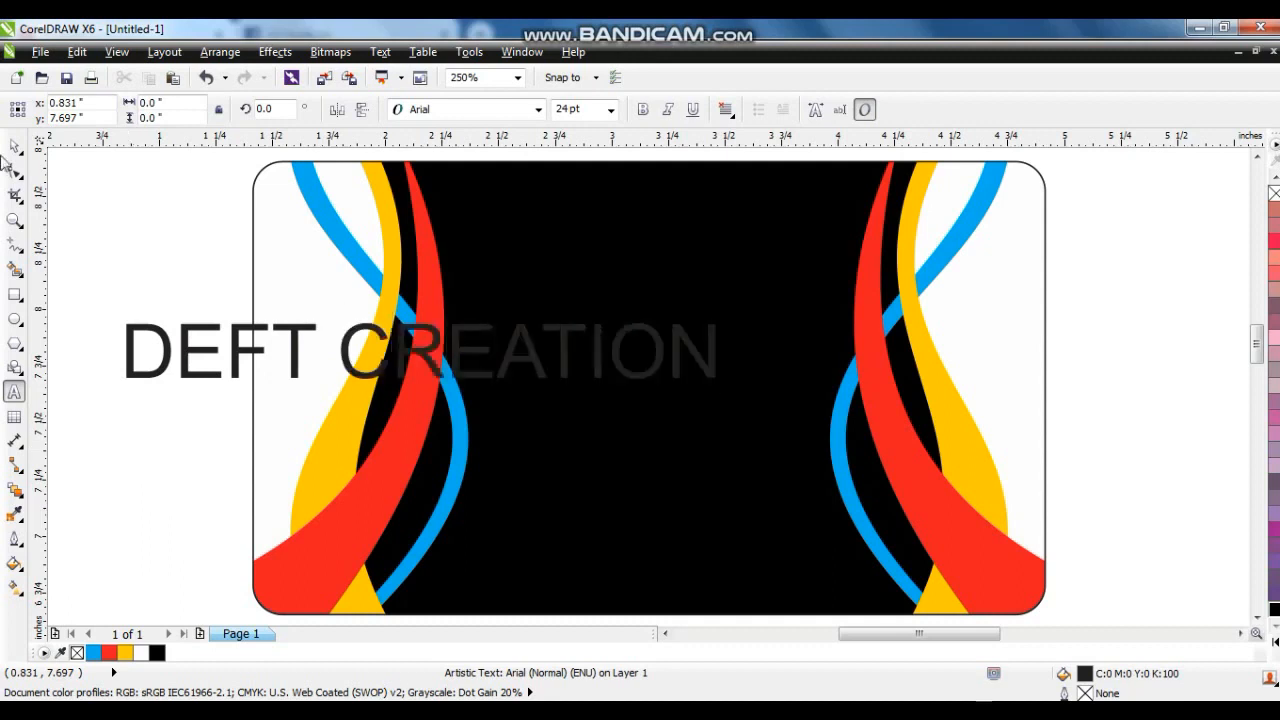
Set the text in the Masque font, color it white, and scale it to about 11.3 pt within the card
{"action": "left_click", "coordinate": [14, 146]}
{"action": "left_click", "coordinate": [469, 108]}
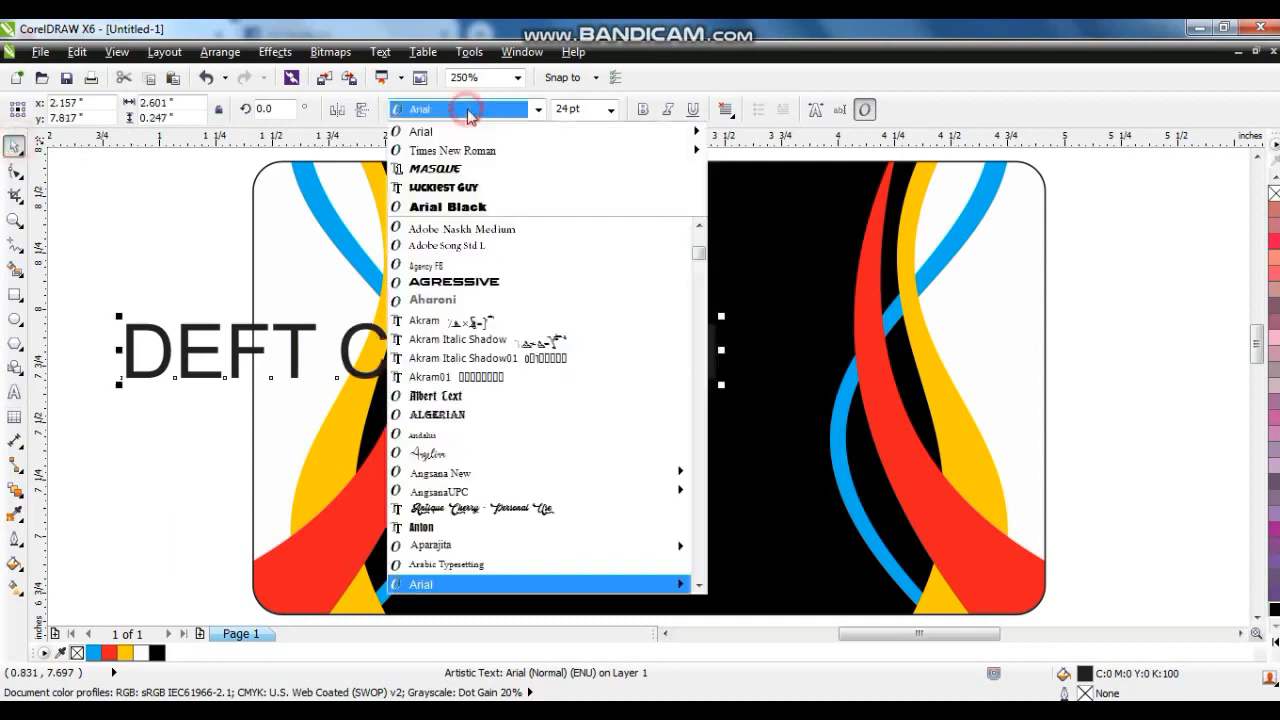
{"action": "left_click", "coordinate": [461, 170]}
{"action": "left_click", "coordinate": [1272, 652]}
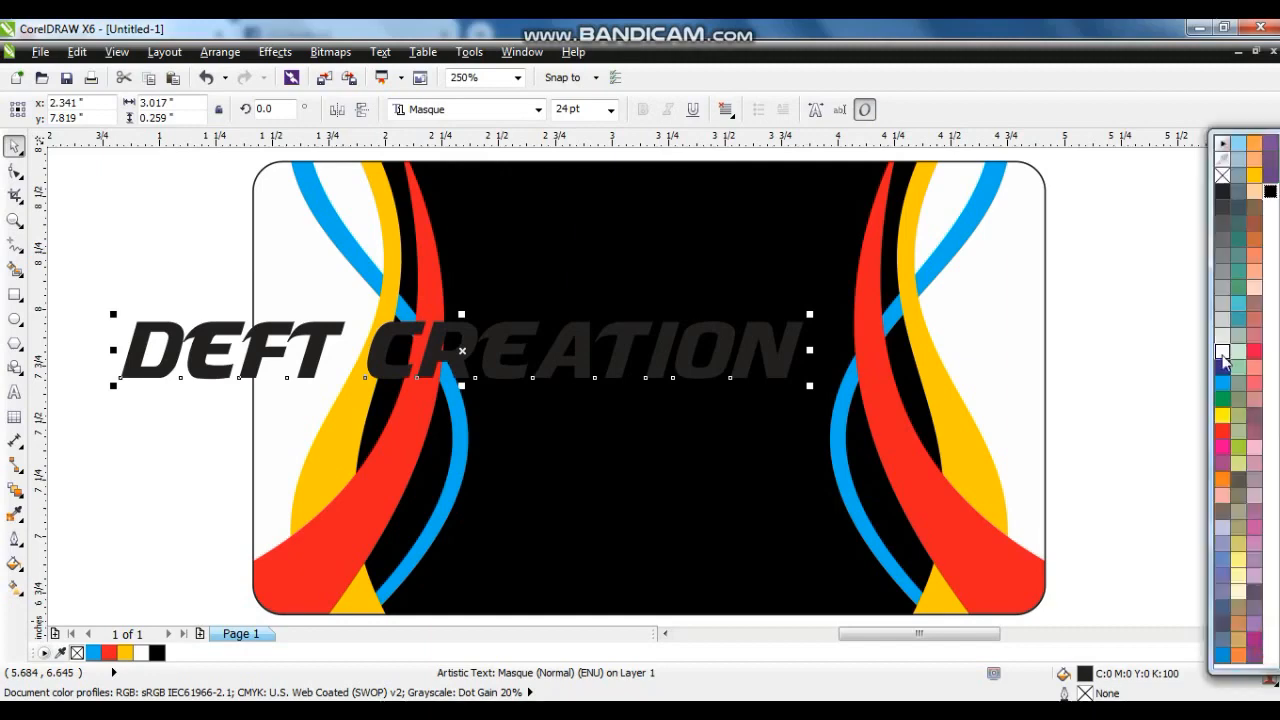
{"action": "mouse_move", "coordinate": [812, 388]}
{"action": "left_mouse_down"}
{"action": "mouse_move", "coordinate": [441, 350]}
{"action": "mouse_move", "coordinate": [862, 368]}
{"action": "mouse_move", "coordinate": [825, 368]}
{"action": "left_mouse_up"}
Break the text apart into two words and place "CREATION" below "DEFT"
{"action": "key", "text": "ctrl+k"}
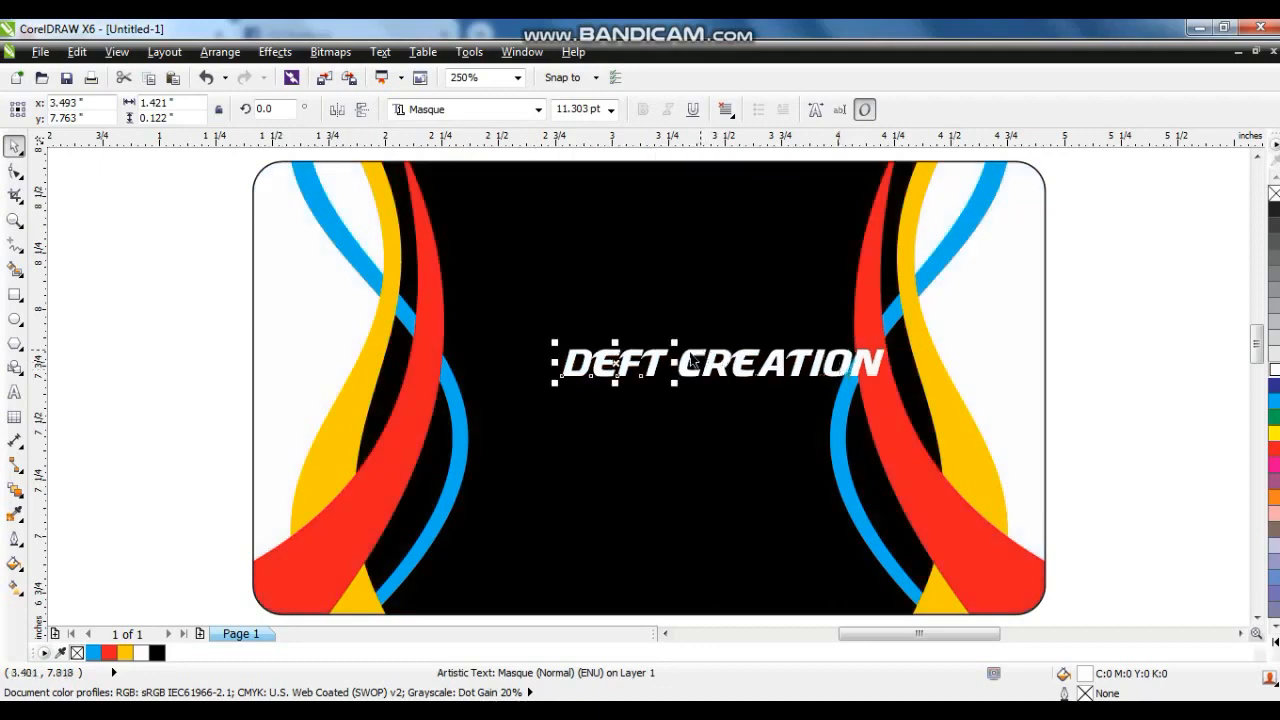
{"action": "left_click_drag", "start_coordinate": [712, 372], "coordinate": [574, 419]}
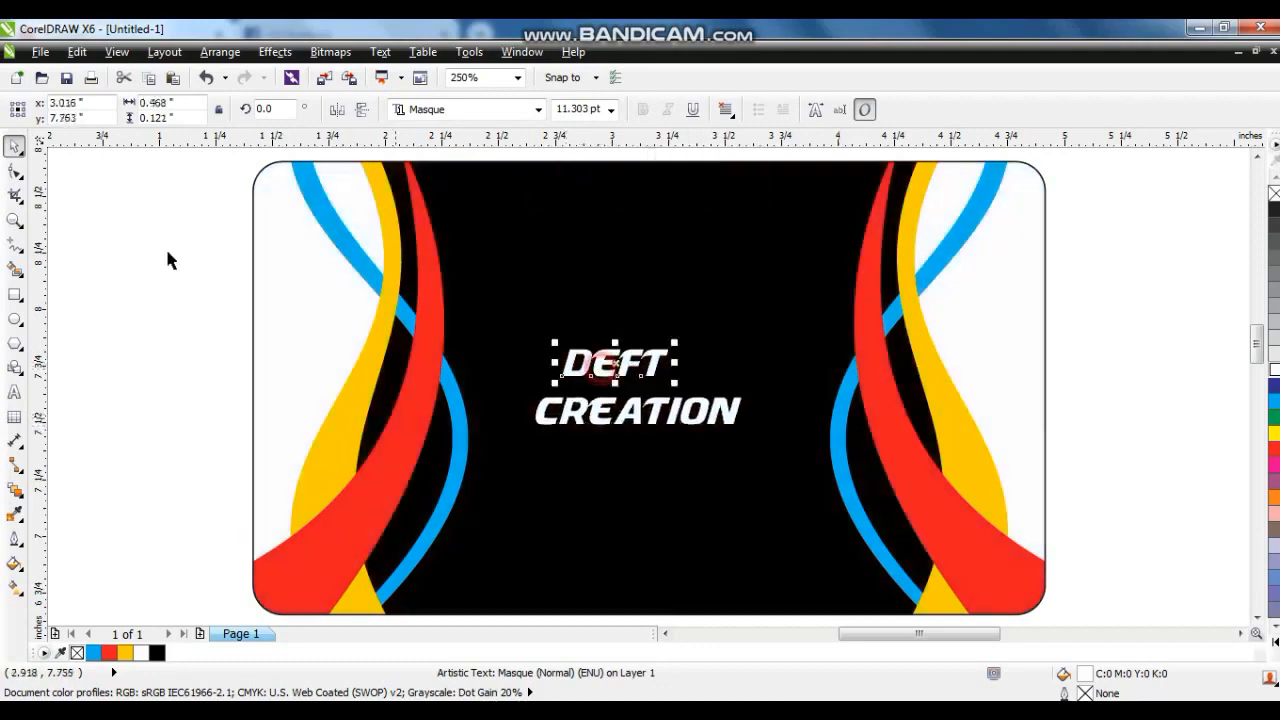
Widen the letter spacing of "DEFT" to about 0.68 inches overall and color the word cyan
{"action": "left_click", "coordinate": [15, 172]}
{"action": "left_click_drag", "start_coordinate": [674, 383], "coordinate": [722, 383]}
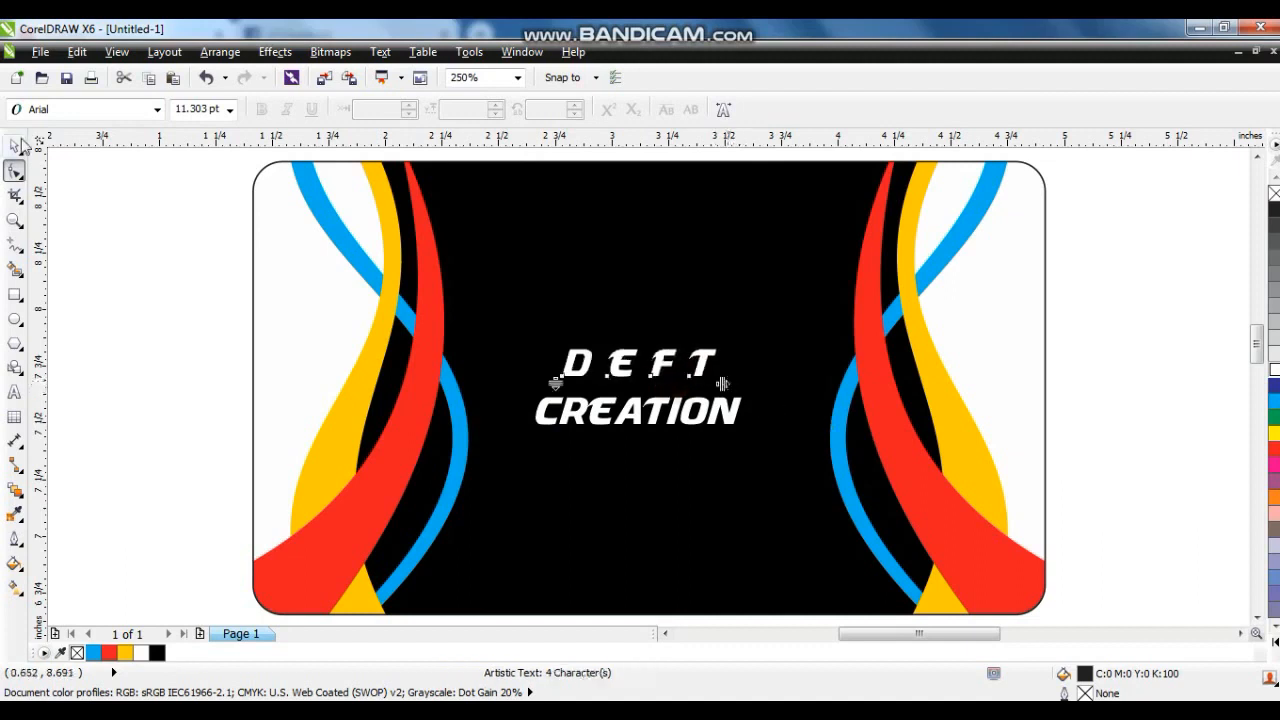
{"action": "left_click", "coordinate": [15, 146]}
{"action": "left_click", "coordinate": [93, 652]}
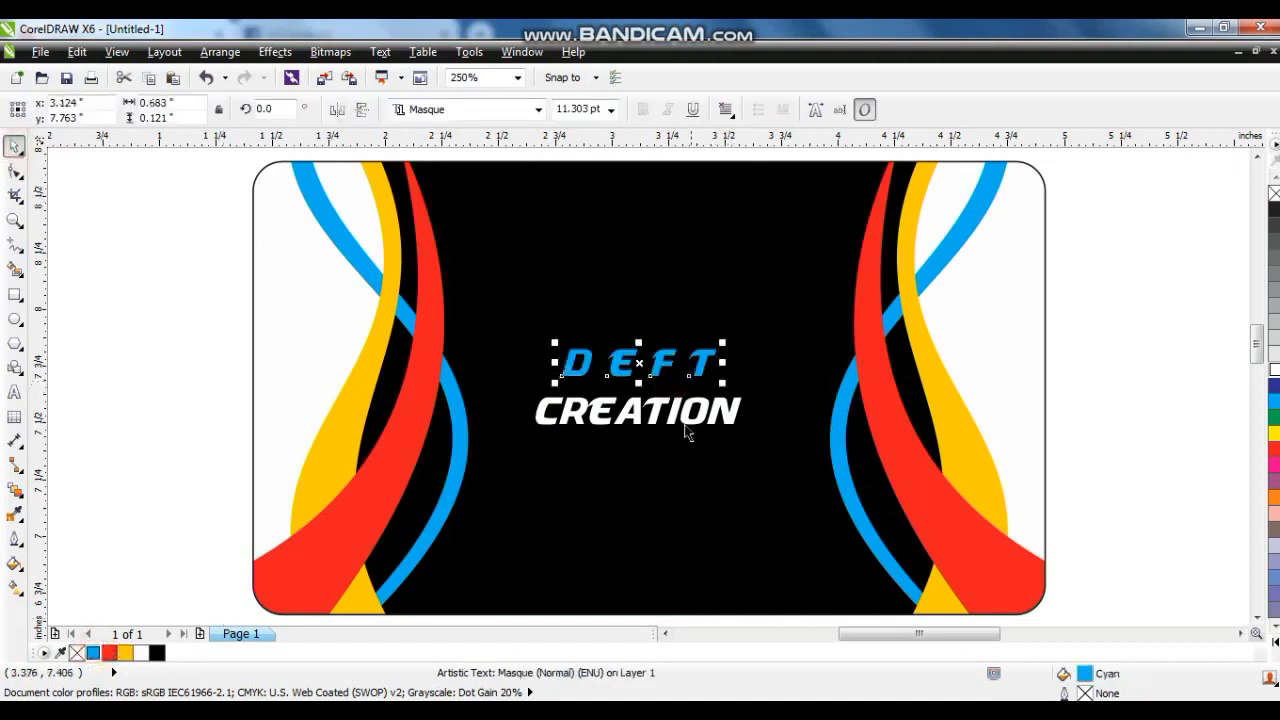
Align the words "DEFT" and "CREATION" on a common vertical center line
{"action": "left_click", "coordinate": [669, 404], "text": "shift"}
{"action": "key", "text": "c"}
{"action": "left_click", "coordinate": [1113, 408]}
Reduce "CREATION" to about 7.1 pt and widen its letter spacing
{"action": "mouse_move", "coordinate": [716, 412]}
{"action": "left_mouse_down"}
{"action": "mouse_move", "coordinate": [667, 410]}
{"action": "mouse_move", "coordinate": [740, 415]}
{"action": "left_mouse_up"}
{"action": "key", "text": "F10"}
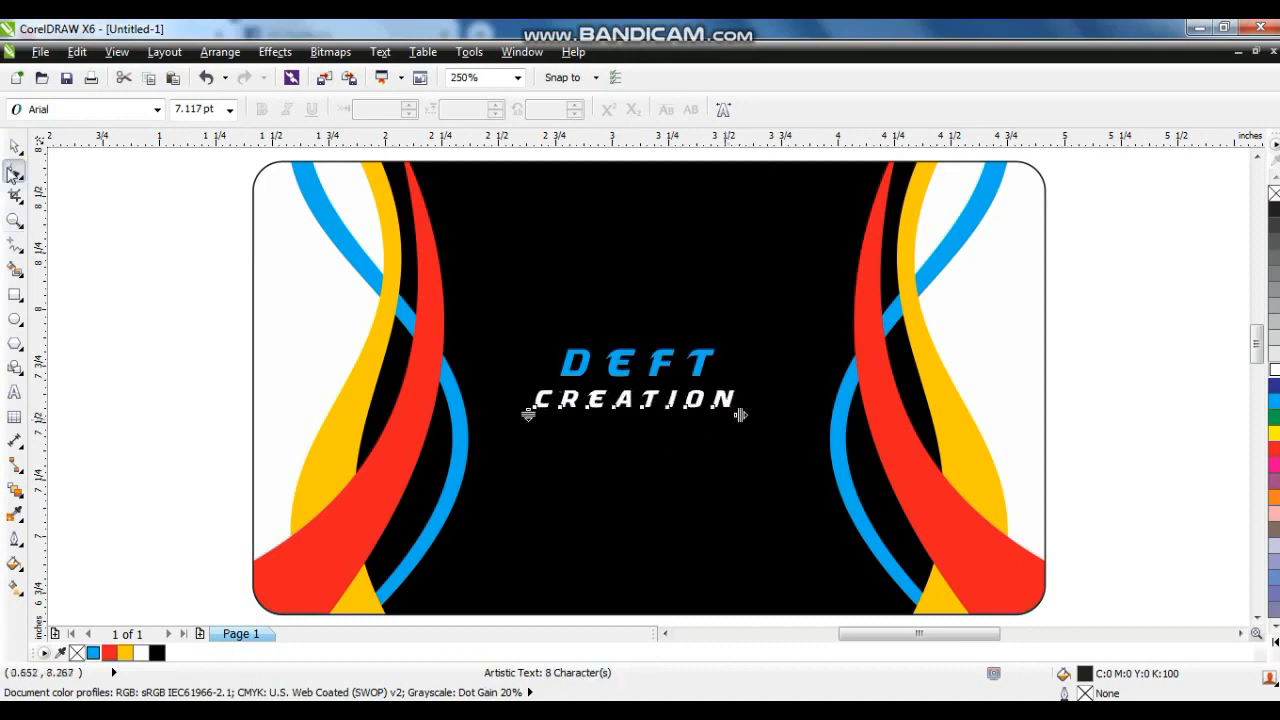
Center both words horizontally on the card
{"action": "key", "text": "space"}
{"action": "left_click", "coordinate": [663, 368], "text": "shift"}
{"action": "left_click", "coordinate": [1042, 433], "text": "shift"}
{"action": "key", "text": "c"}
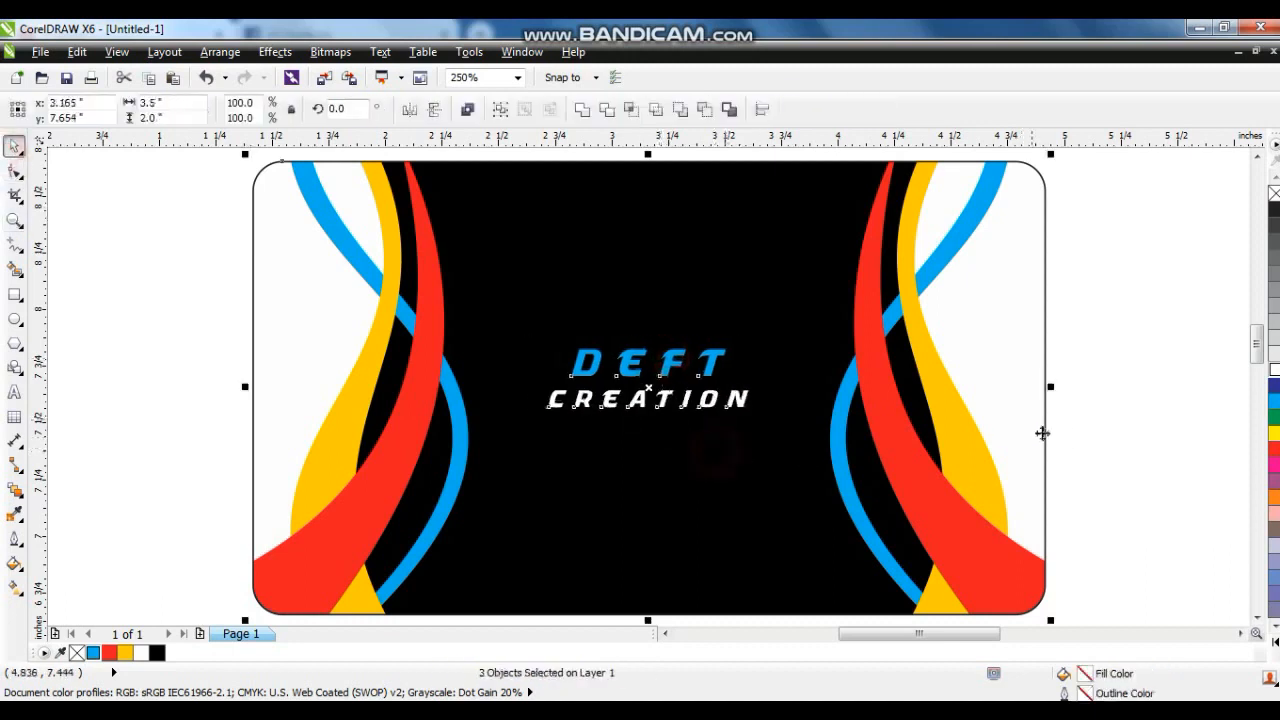
{"action": "left_click", "coordinate": [1086, 428]}
Place a copy of the whole card, including both words, directly above the original
{"action": "left_click_drag", "start_coordinate": [1134, 314], "coordinate": [532, 466]}
{"action": "left_click", "coordinate": [642, 504]}
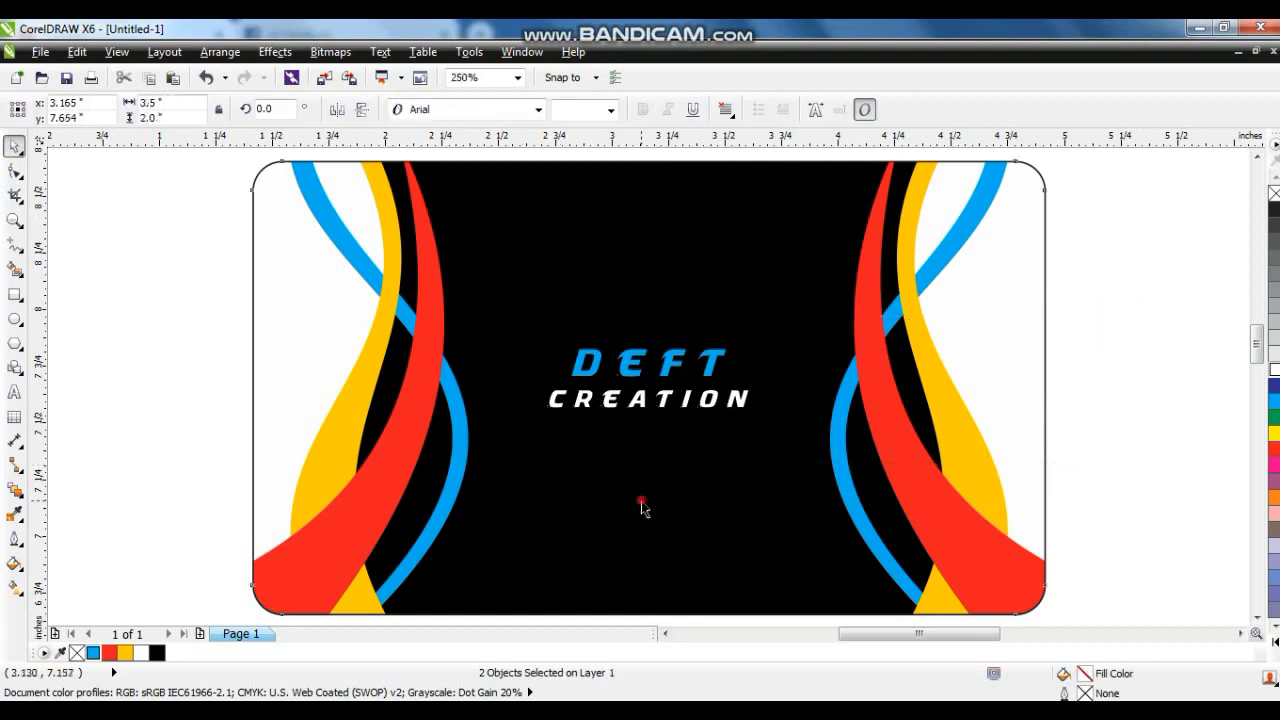
{"action": "scroll", "coordinate": [642, 505], "scroll_direction": "down", "scroll_amount": 1}
{"action": "left_click", "coordinate": [929, 409]}
{"action": "left_click_drag", "start_coordinate": [920, 297], "coordinate": [443, 586]}
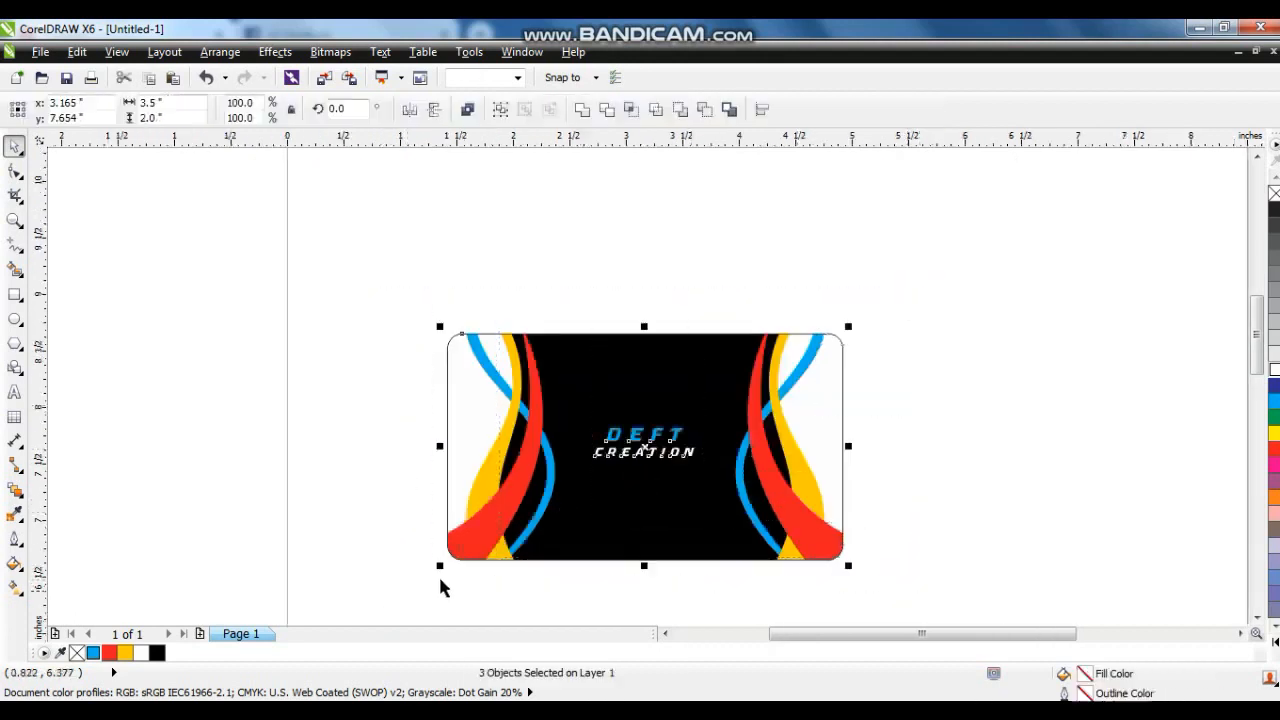
{"action": "scroll", "coordinate": [680, 520], "scroll_direction": "down", "scroll_amount": 1}
{"action": "left_click_drag", "start_coordinate": [681, 523], "coordinate": [663, 394]}
{"action": "right_click", "coordinate": [663, 400]}
{"action": "left_click_drag", "start_coordinate": [843, 426], "coordinate": [425, 265]}
{"action": "key", "text": "shift+F2"}
Delete the words "DEFT" and "CREATION" from the copied card
{"action": "left_click", "coordinate": [668, 365]}
{"action": "key", "text": "Delete"}
{"action": "left_click", "coordinate": [737, 403]}
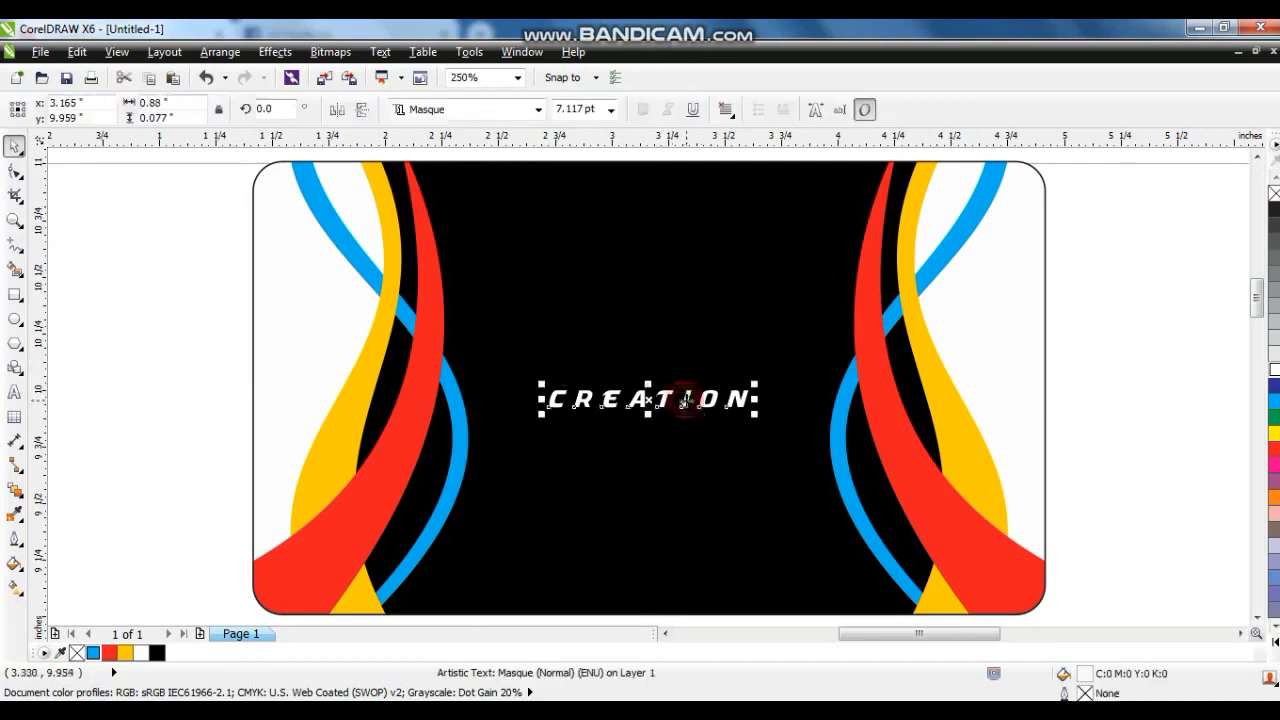
{"action": "key", "text": "Delete"}
Open the upper card's PowerClip contents for editing and ungroup the two mirrored ribbon sets
{"action": "right_click", "coordinate": [656, 330]}
{"action": "left_click", "coordinate": [730, 100]}
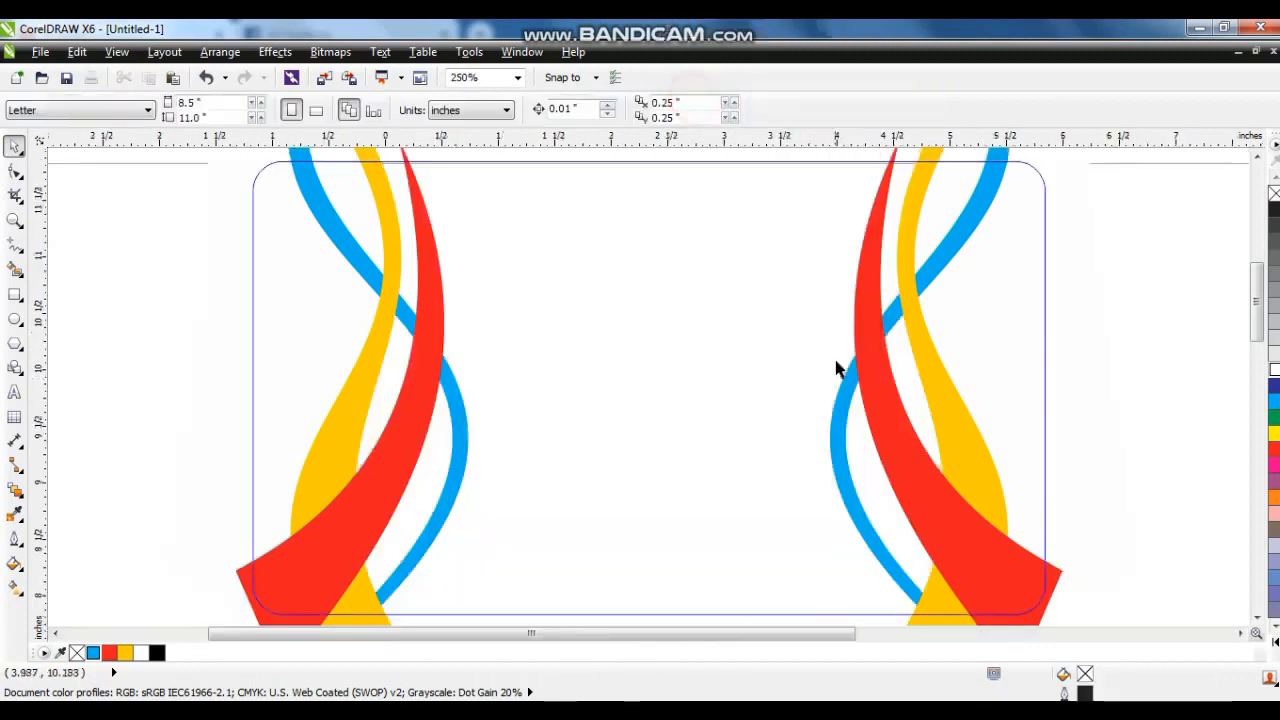
{"action": "left_click", "coordinate": [891, 329]}
{"action": "key", "text": "Delete"}
{"action": "key", "text": "ctrl+z"}
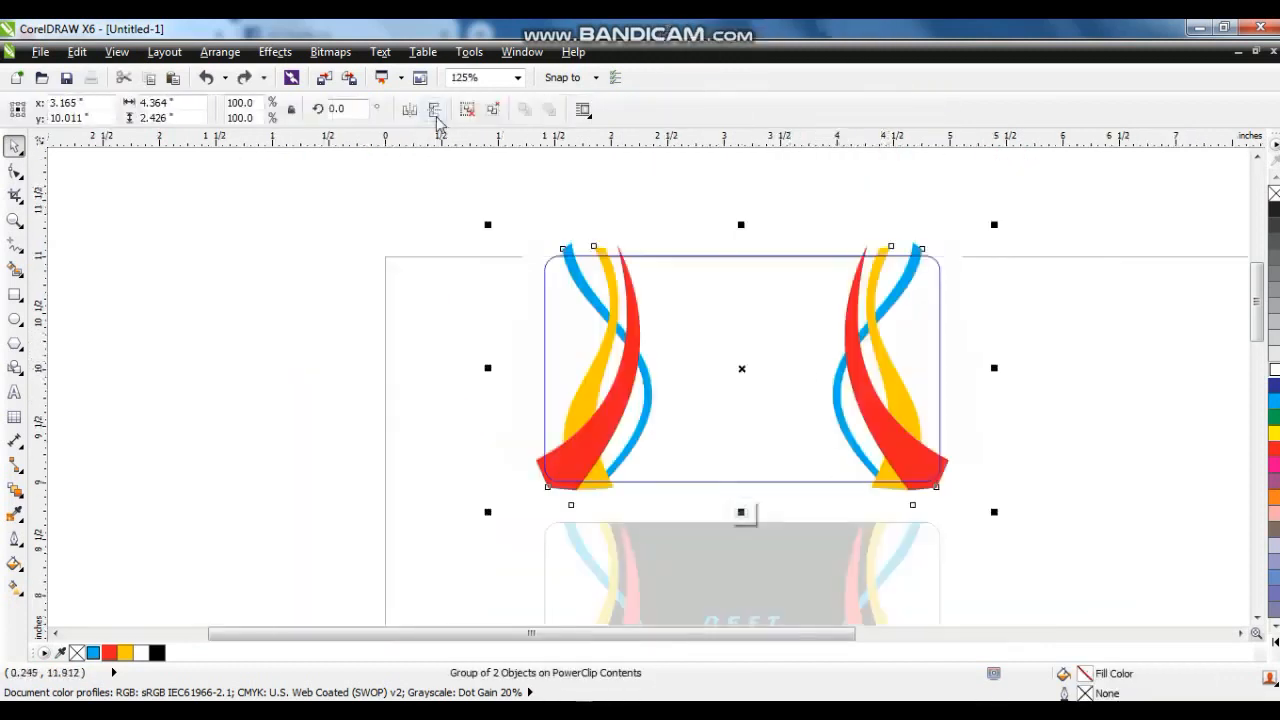
{"action": "left_click", "coordinate": [451, 113]}
Delete the right-hand ribbon set from the PowerClip contents and finish editing this level
{"action": "left_click_drag", "start_coordinate": [754, 180], "coordinate": [1134, 551]}
{"action": "key", "text": "Delete"}
{"action": "right_click", "coordinate": [637, 366]}
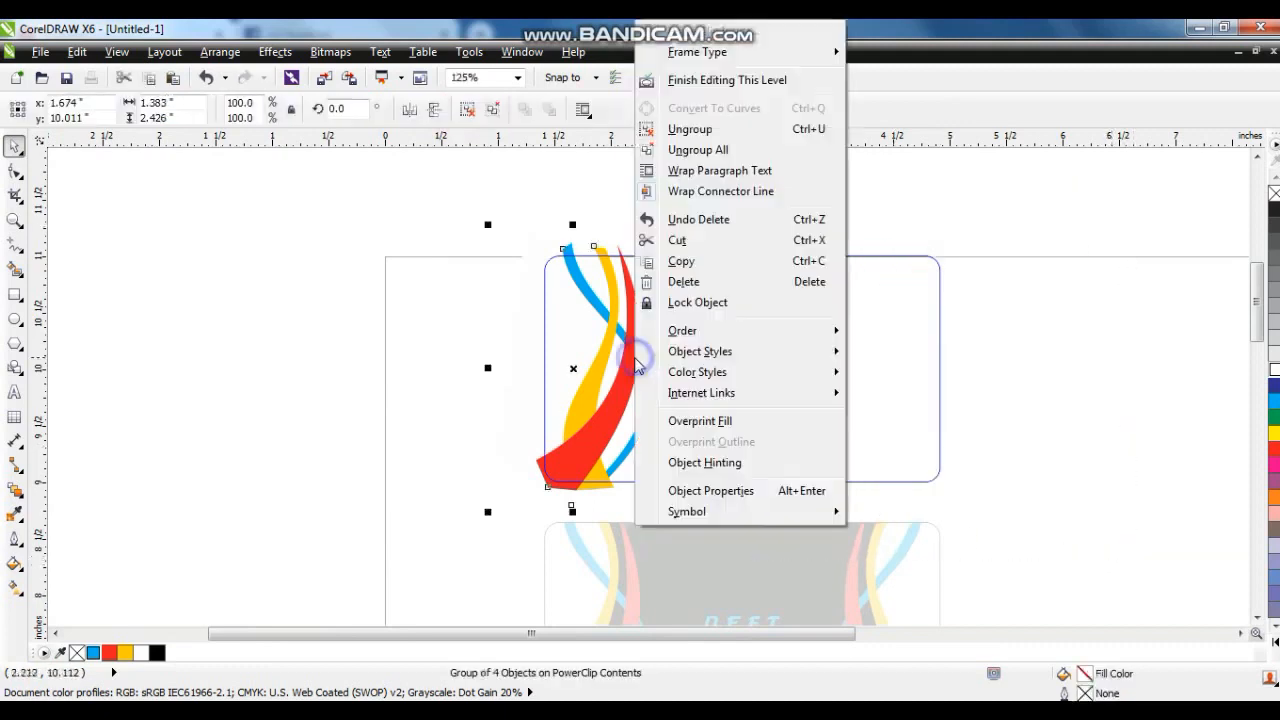
{"action": "left_click", "coordinate": [688, 80]}
Place an enlarged copy of the lower card's "DEFT" and "CREATION" text in the black area of the upper card
{"action": "left_click", "coordinate": [805, 175]}
{"action": "scroll", "coordinate": [854, 380], "scroll_direction": "down", "scroll_amount": 2}
{"action": "left_click_drag", "start_coordinate": [589, 243], "coordinate": [1052, 548]}
{"action": "key", "text": "shift+F2"}
{"action": "left_click_drag", "start_coordinate": [914, 429], "coordinate": [578, 555]}
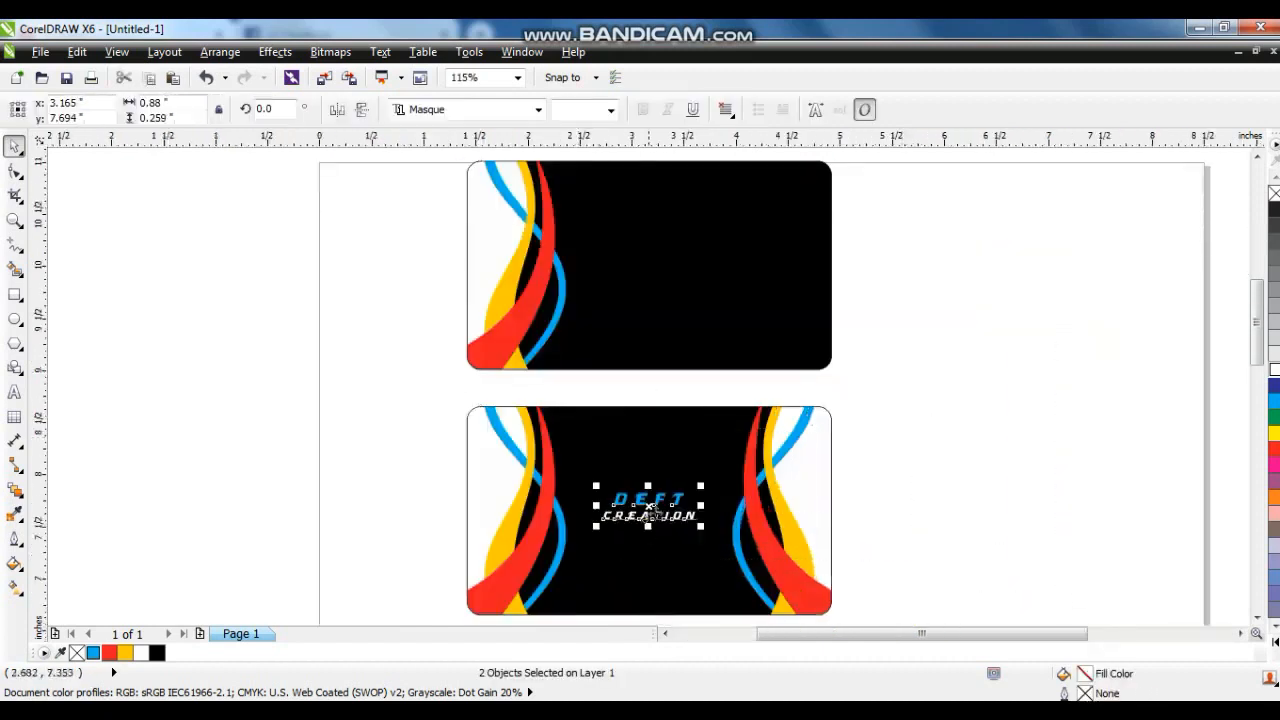
{"action": "left_click_drag", "start_coordinate": [648, 500], "coordinate": [760, 329]}
{"action": "left_click", "coordinate": [915, 378]}
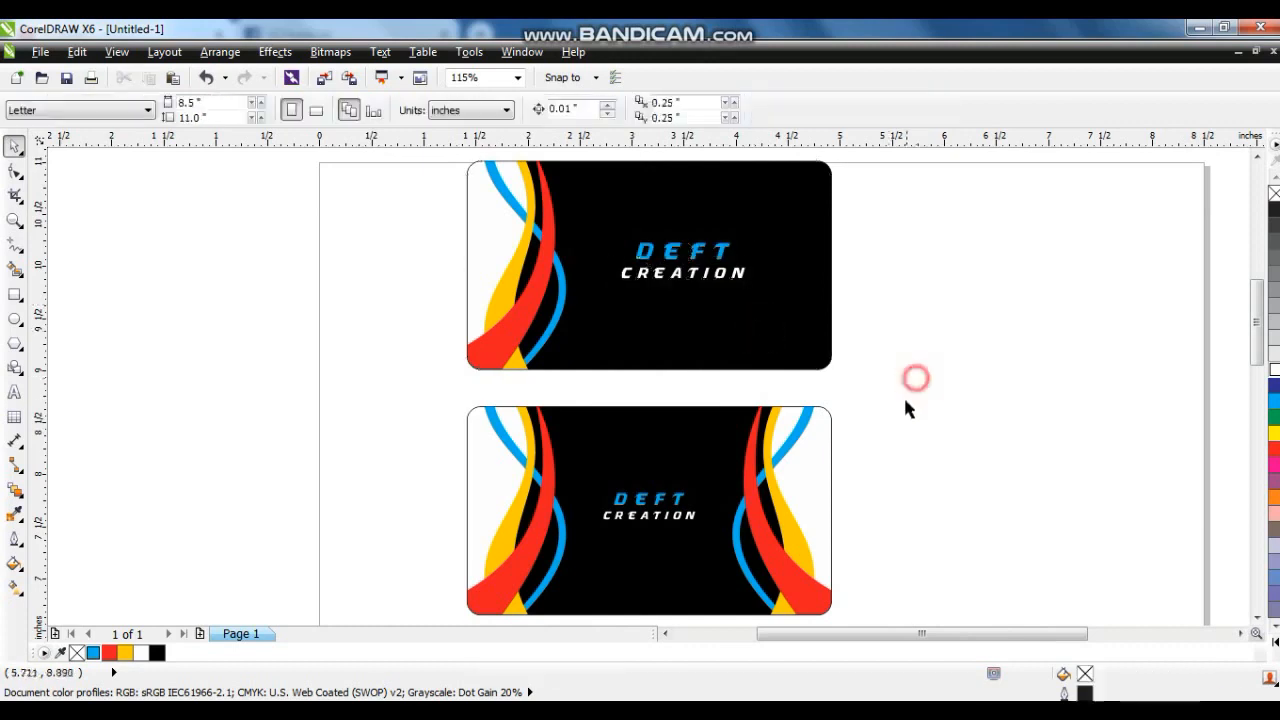
Fit both finished cards in the view and check them in a full-screen preview
{"action": "scroll", "coordinate": [848, 502], "scroll_direction": "down", "scroll_amount": 2}
{"action": "left_click_drag", "start_coordinate": [852, 540], "coordinate": [557, 262]}
{"action": "key", "text": "shift+F2"}
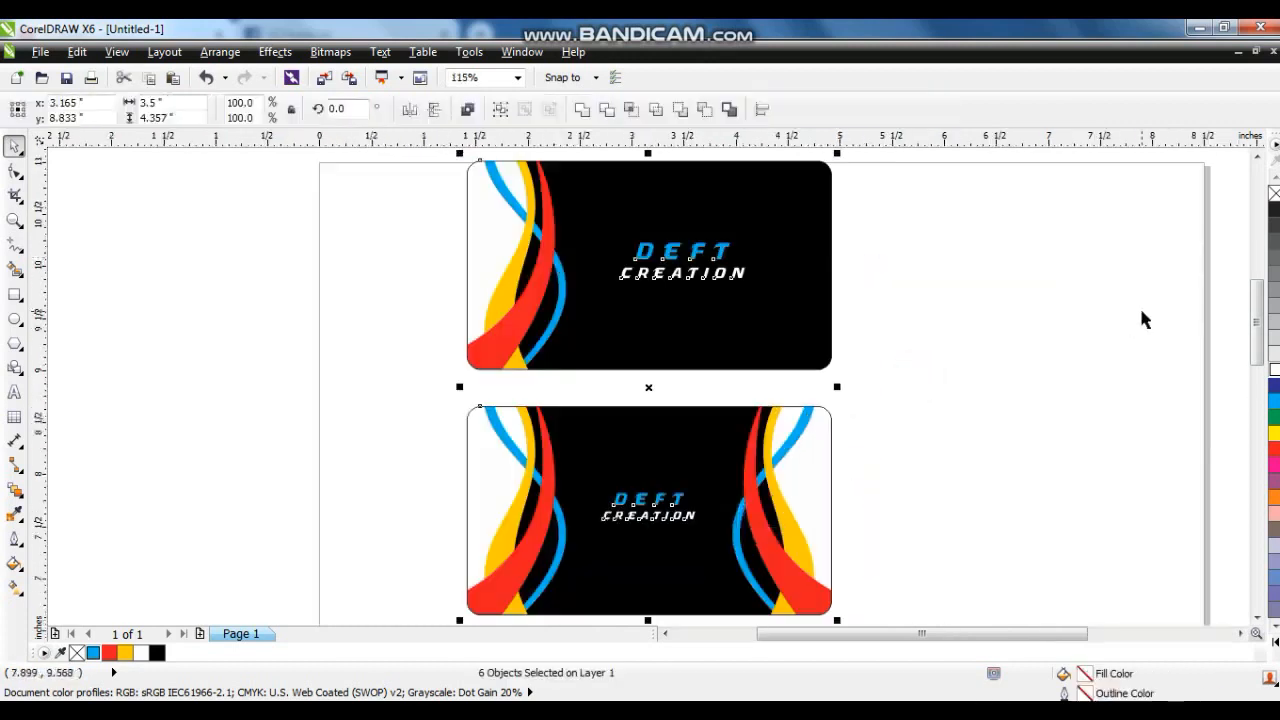
{"action": "key", "text": "F9"}
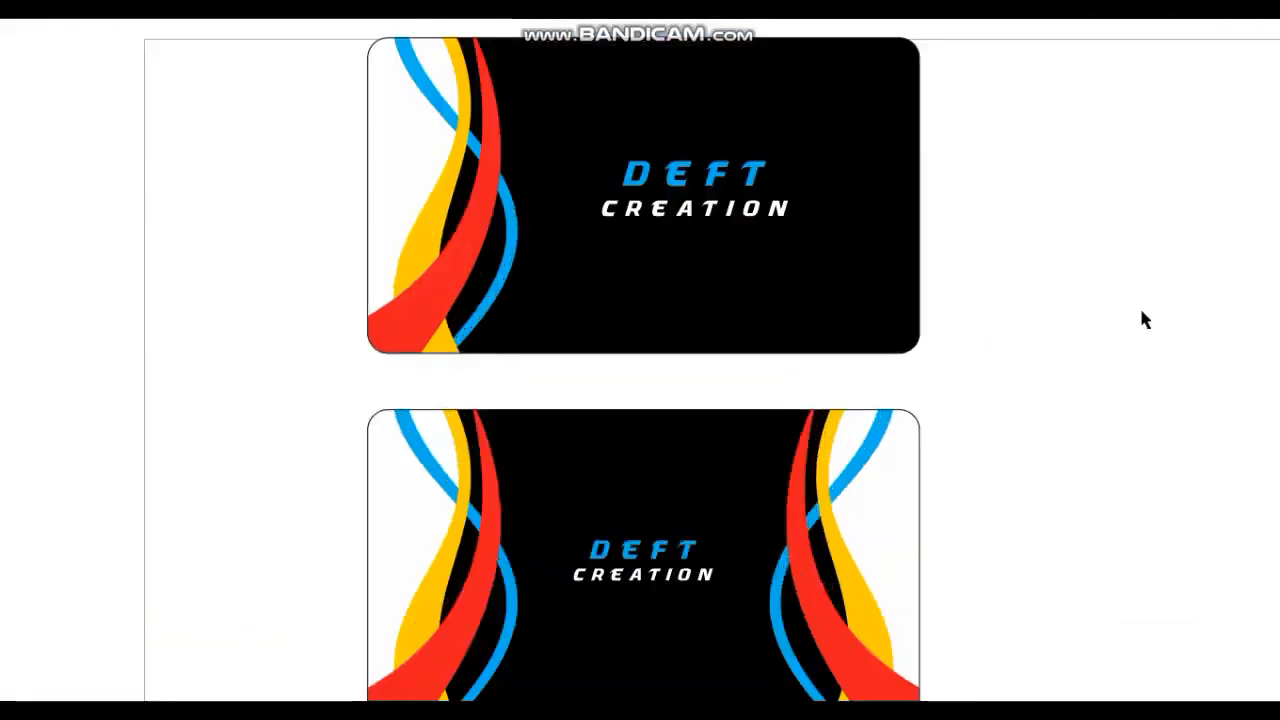